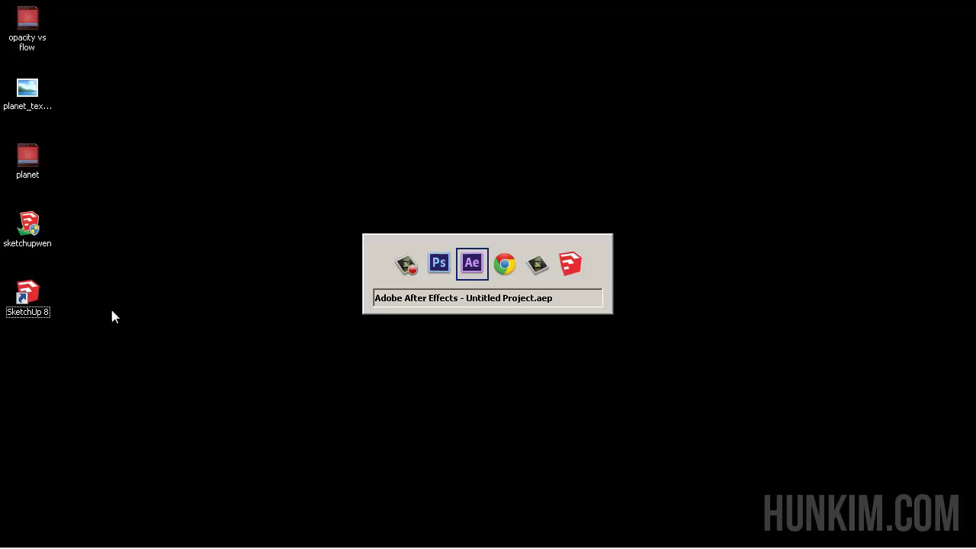
pyautogui.hotkey('alt', 'Tab')
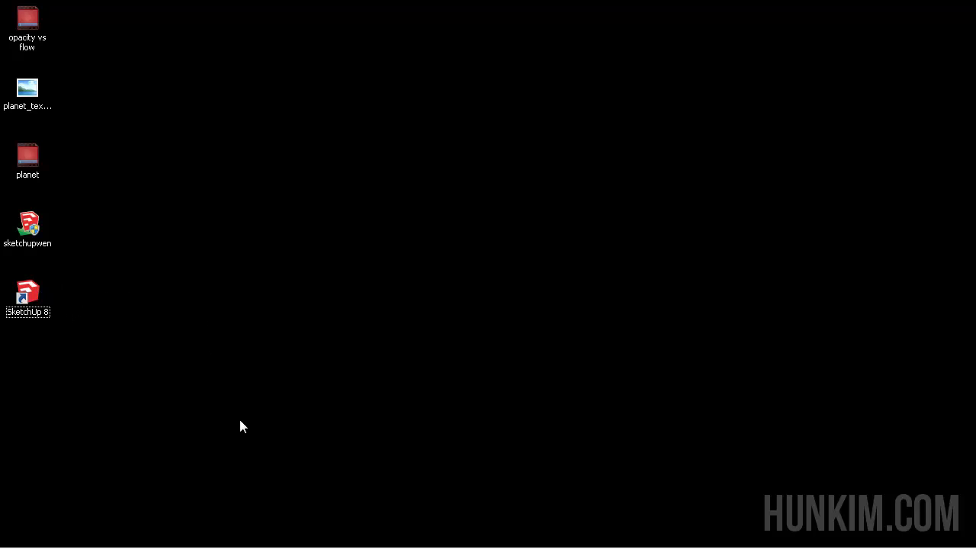
# Cycle through the open windows with Alt+Tab to locate SketchUp 8 in the taskbar
pyautogui.moveTo(169, 543)
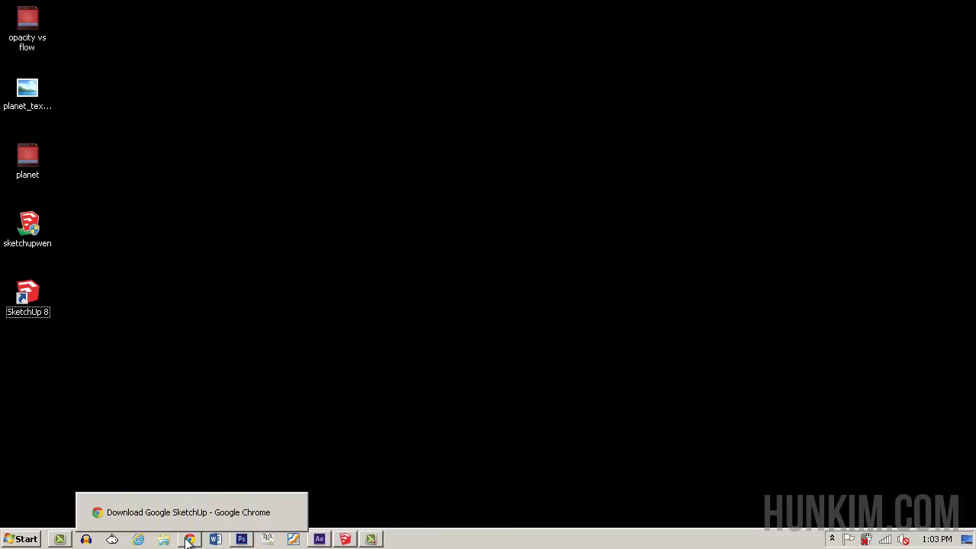
# Bring SketchUp 8 forward and delete the default person figure, leaving only the axes
pyautogui.click(346, 539)
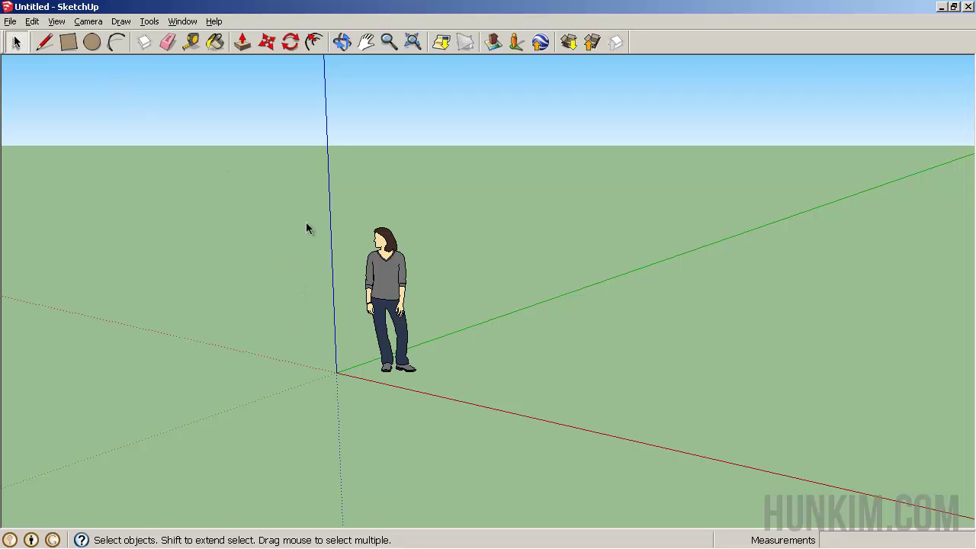
pyautogui.click(385, 279)
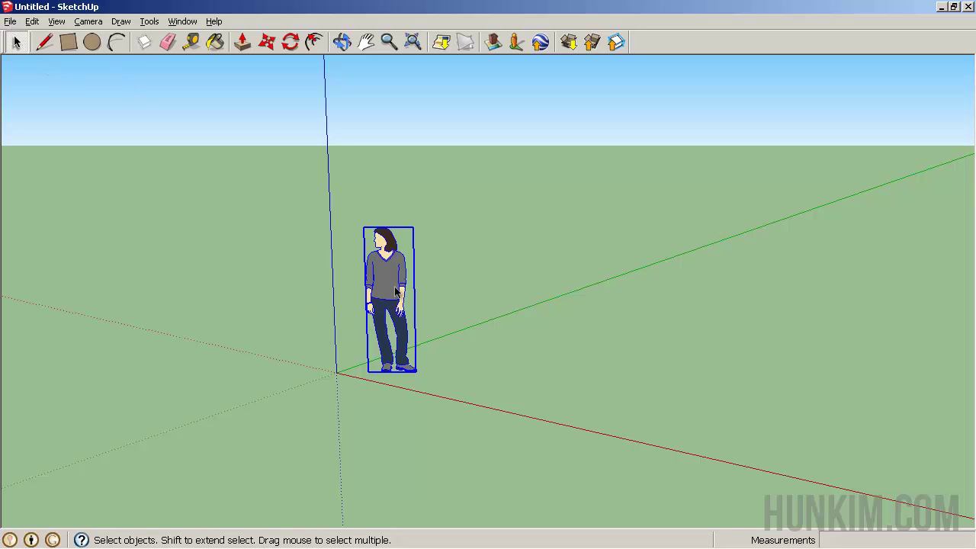
pyautogui.press('Delete')
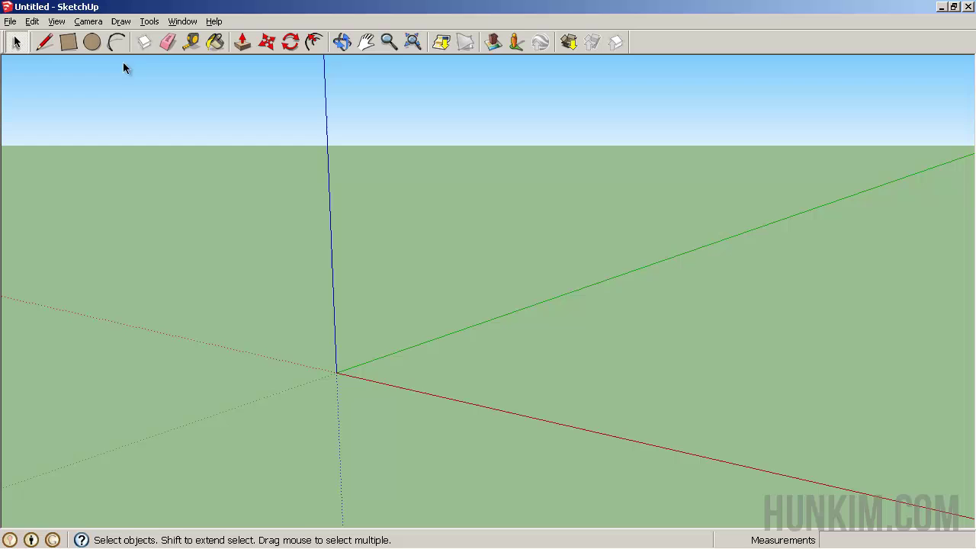
# Draw a rectangle on the ground, corner to opposite corner, lying lengthwise along the green axis
pyautogui.click(70, 45)
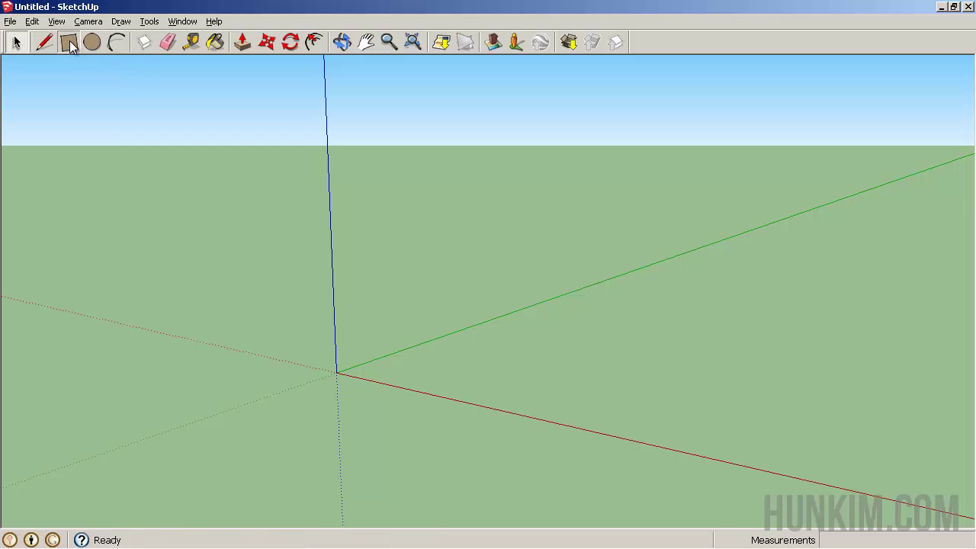
pyautogui.click(356, 344)
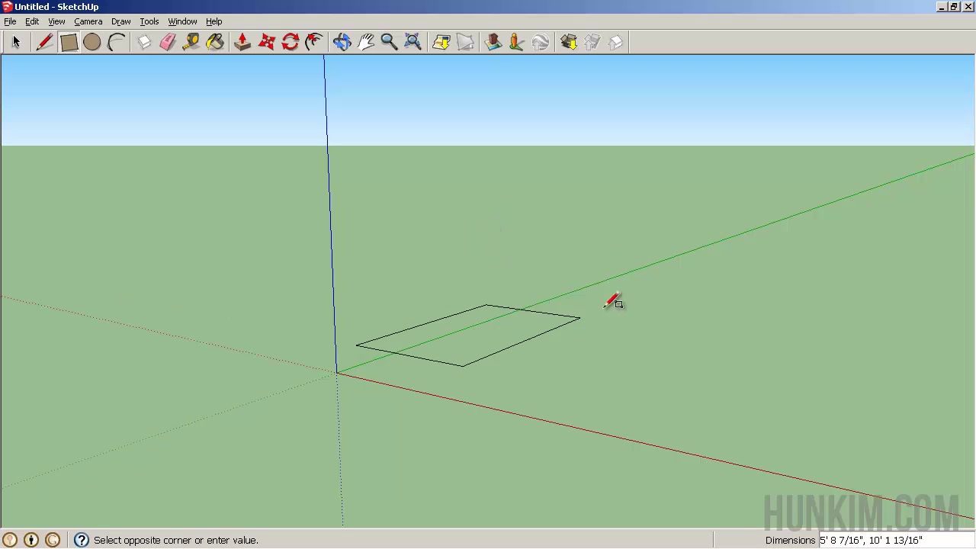
pyautogui.click(714, 275)
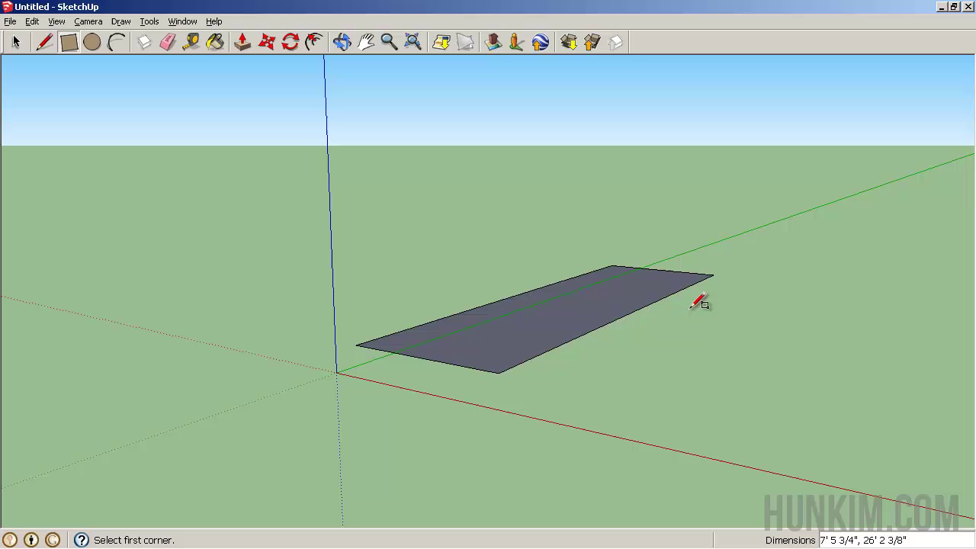
pyautogui.moveTo(551, 319); pyautogui.dragTo(555, 345, button='middle')
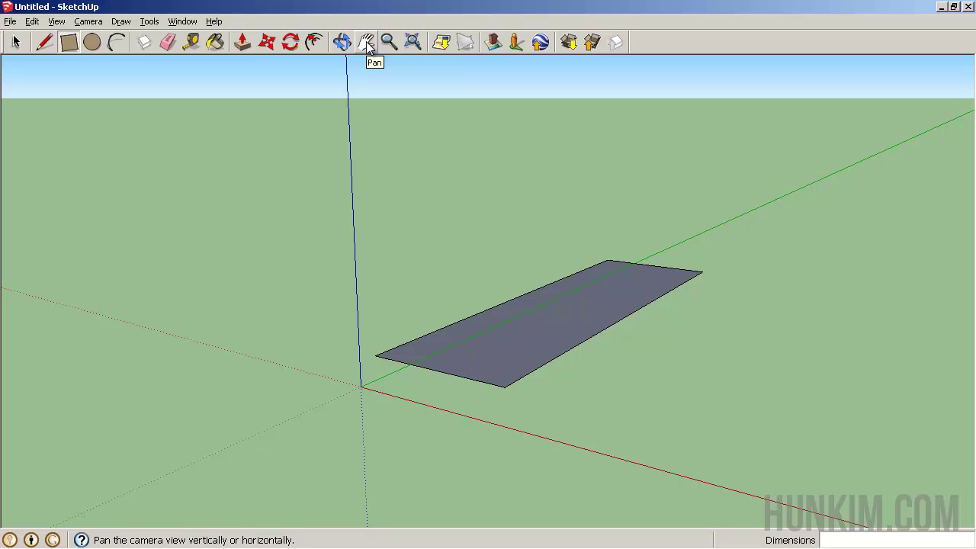
pyautogui.press('o')
pyautogui.rightClick(583, 248)
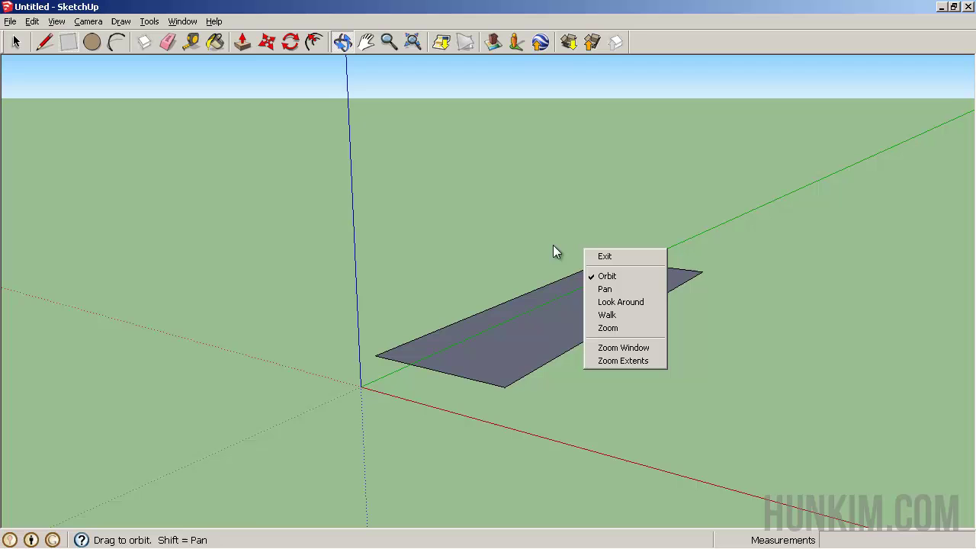
pyautogui.click(529, 250)
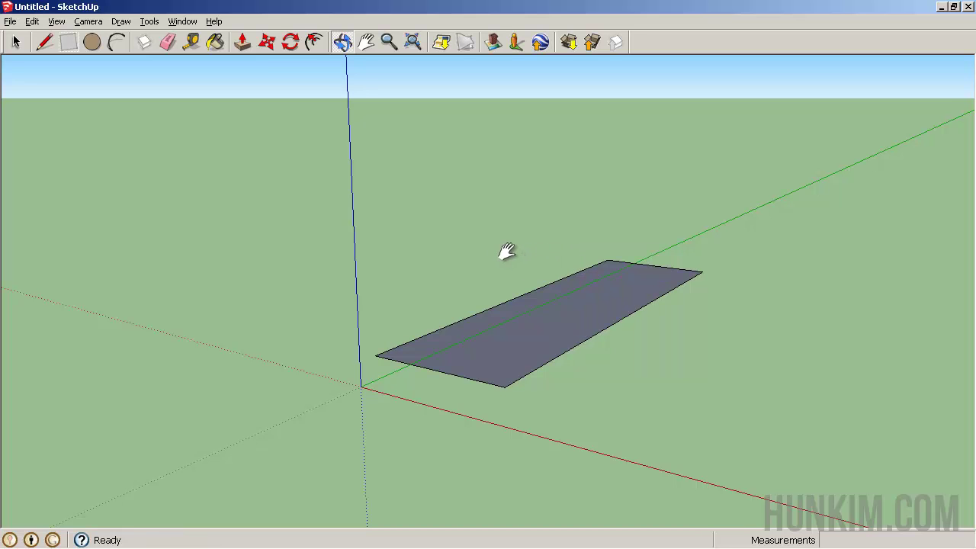
pyautogui.keyDown('shift'); pyautogui.moveTo(507, 252); pyautogui.dragTo(573, 259); pyautogui.keyUp('shift')
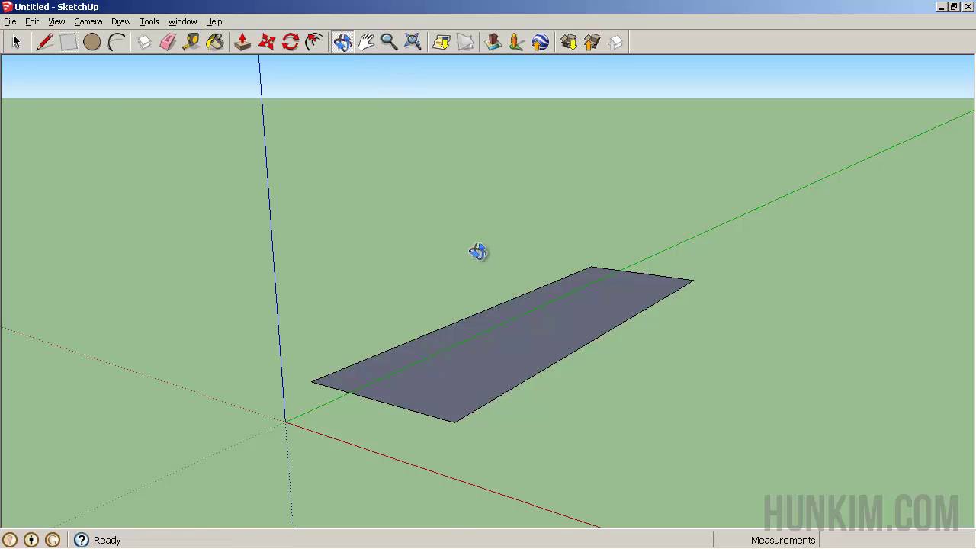
pyautogui.scroll(3, 477, 249)
pyautogui.scroll(-3, 481, 239)
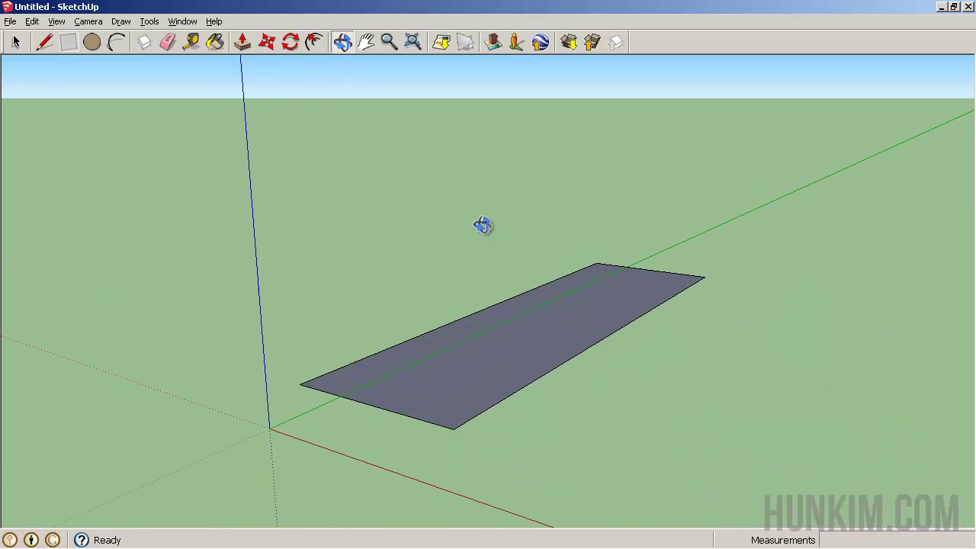
pyautogui.scroll(2, 483, 225)
pyautogui.scroll(-4, 488, 221)
pyautogui.scroll(2, 500, 294)
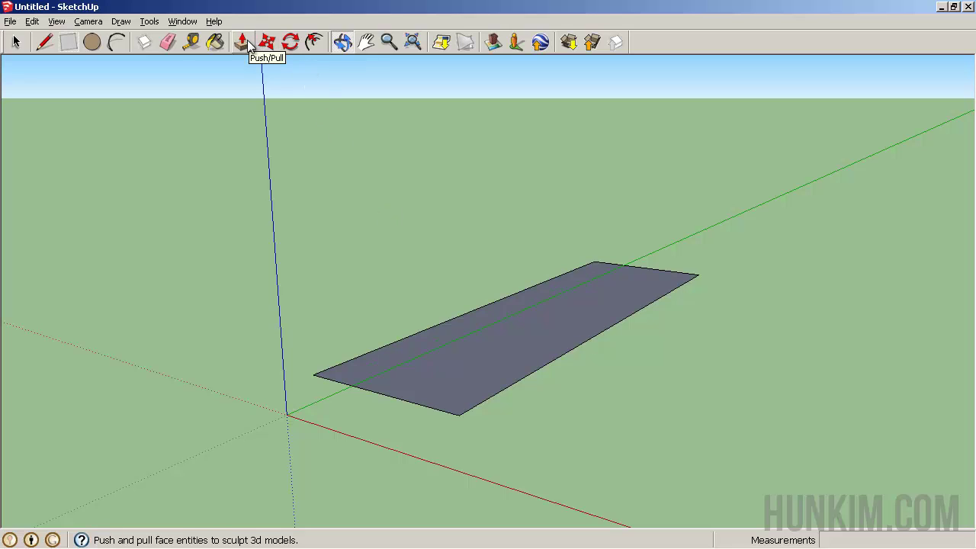
# Push/Pull the rectangle up into a solid box 4' 1 1/16" tall
pyautogui.click(16, 42)
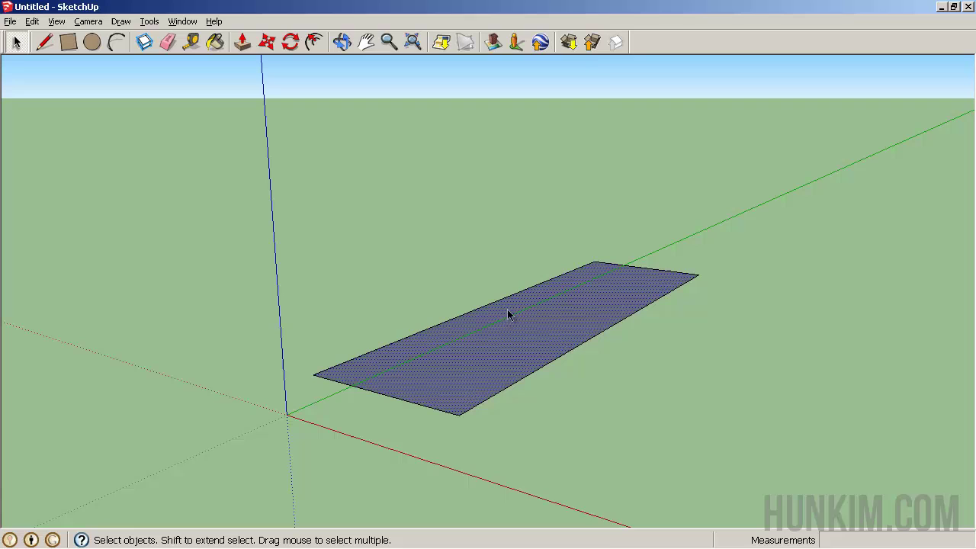
pyautogui.click(243, 41)
pyautogui.moveTo(499, 340); pyautogui.dragTo(497, 275)
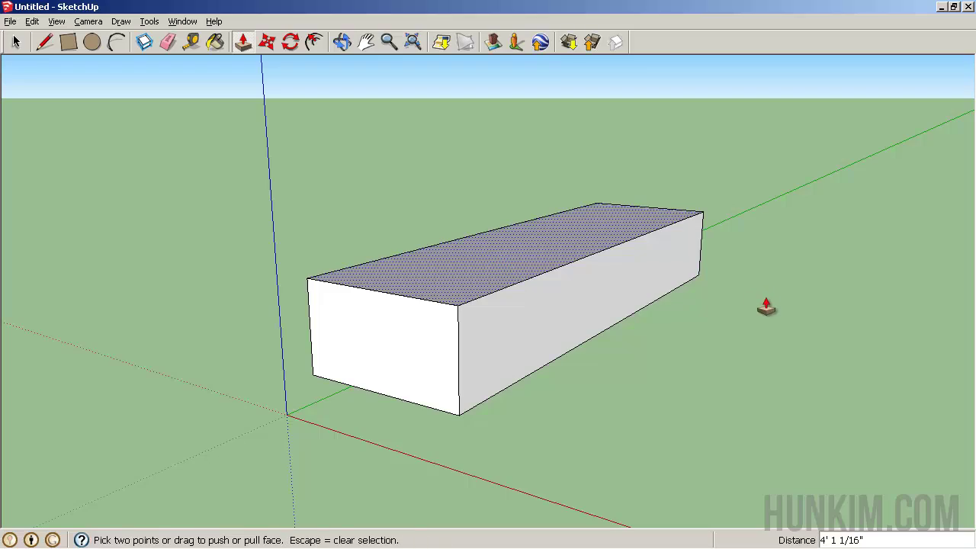
pyautogui.moveTo(762, 305); pyautogui.dragTo(362, 359, button='middle')
pyautogui.moveTo(414, 381); pyautogui.dragTo(442, 407, button='middle')
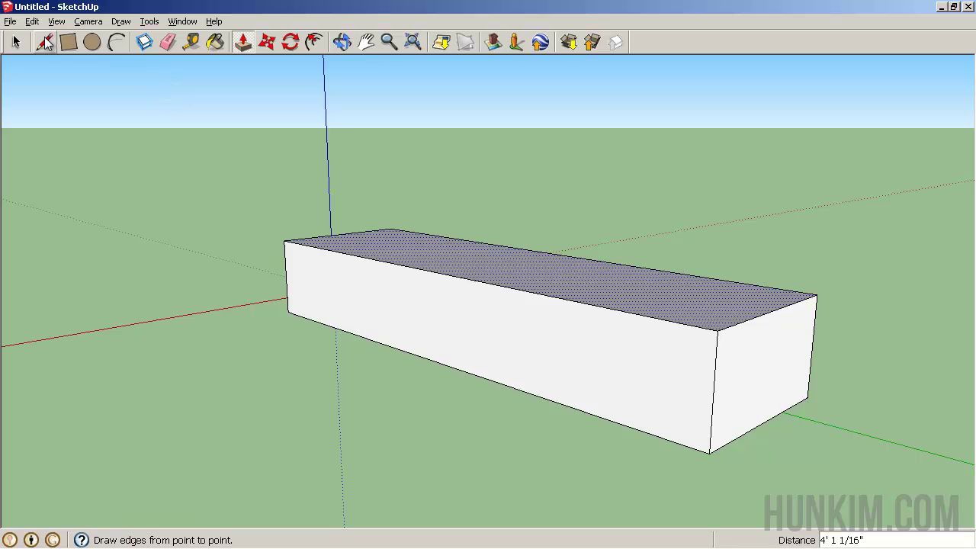
# Draw a line between the midpoints of the box's two end edges and select the new edge
pyautogui.click(46, 42)
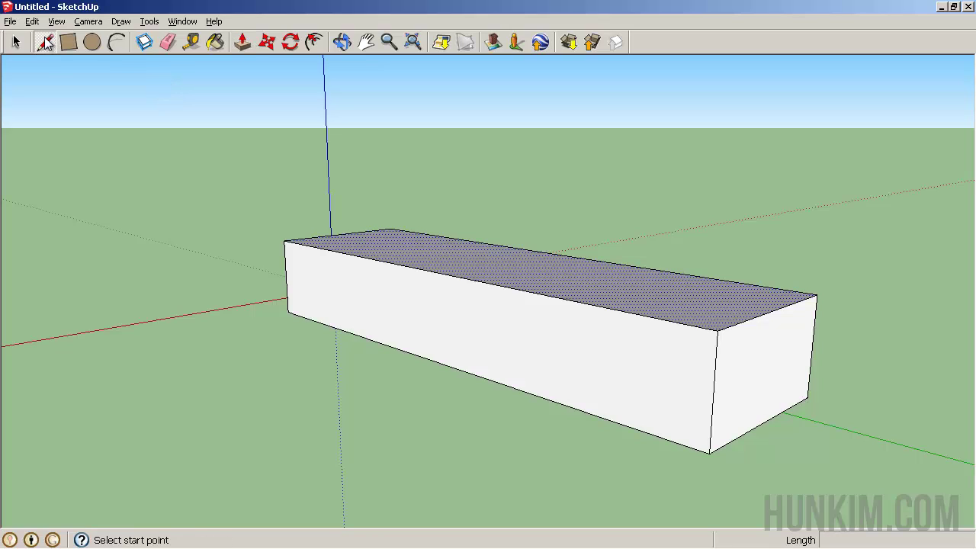
pyautogui.click(285, 276)
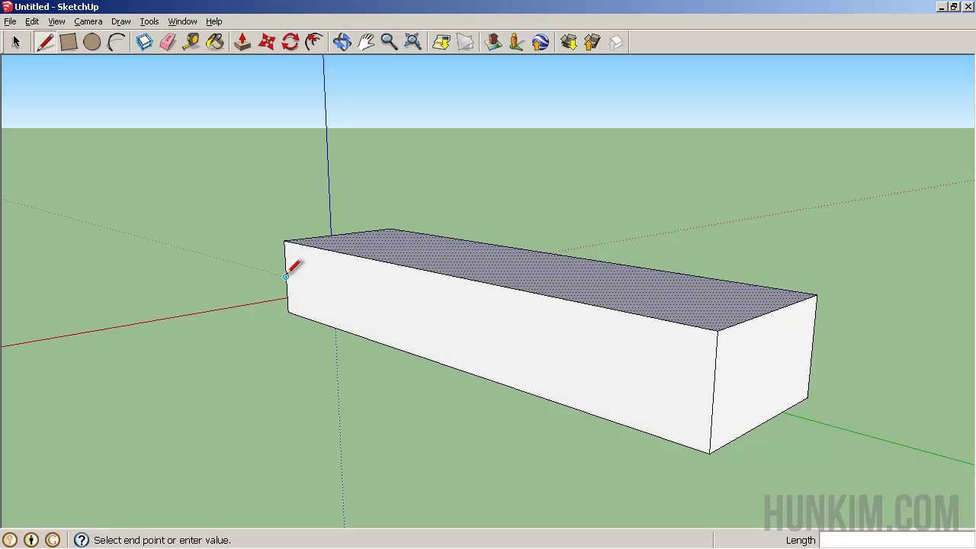
pyautogui.click(712, 393)
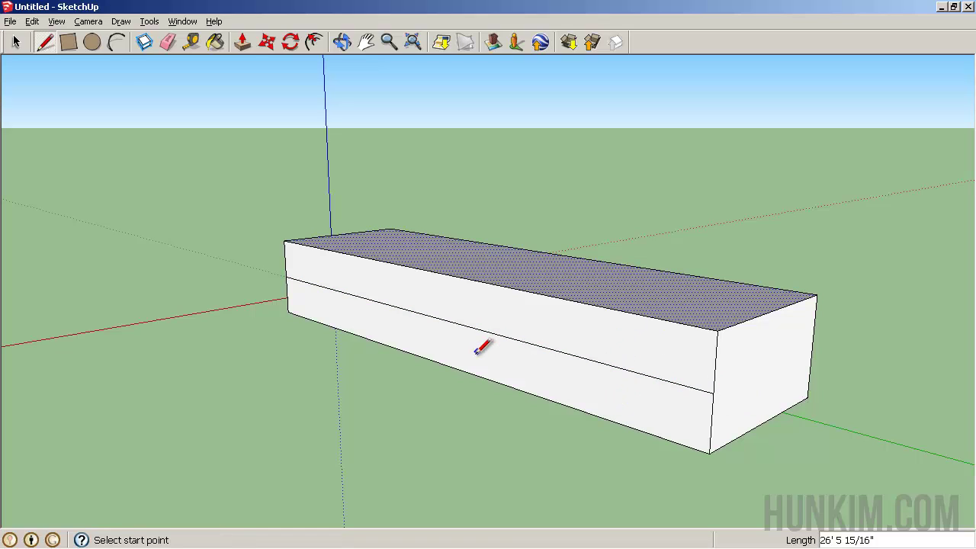
pyautogui.click(16, 42)
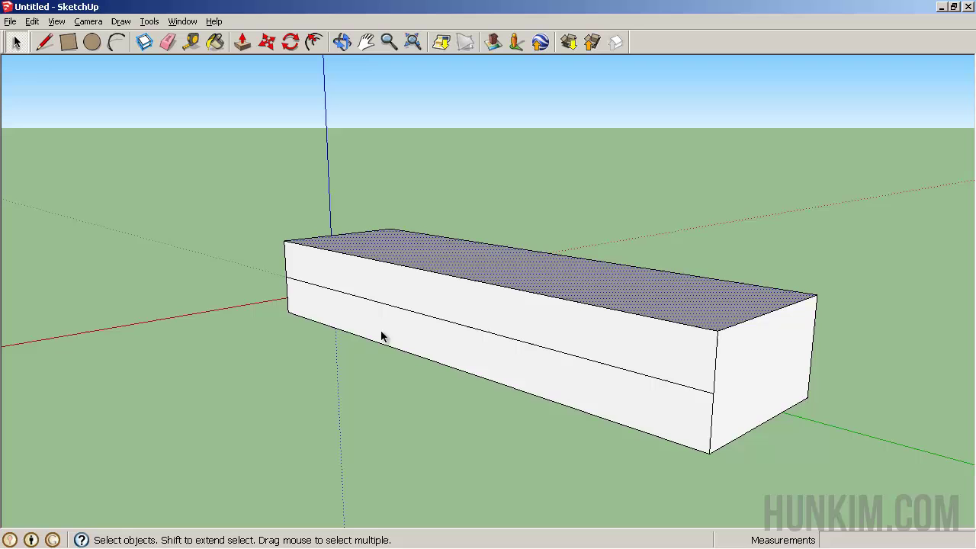
pyautogui.click(443, 320)
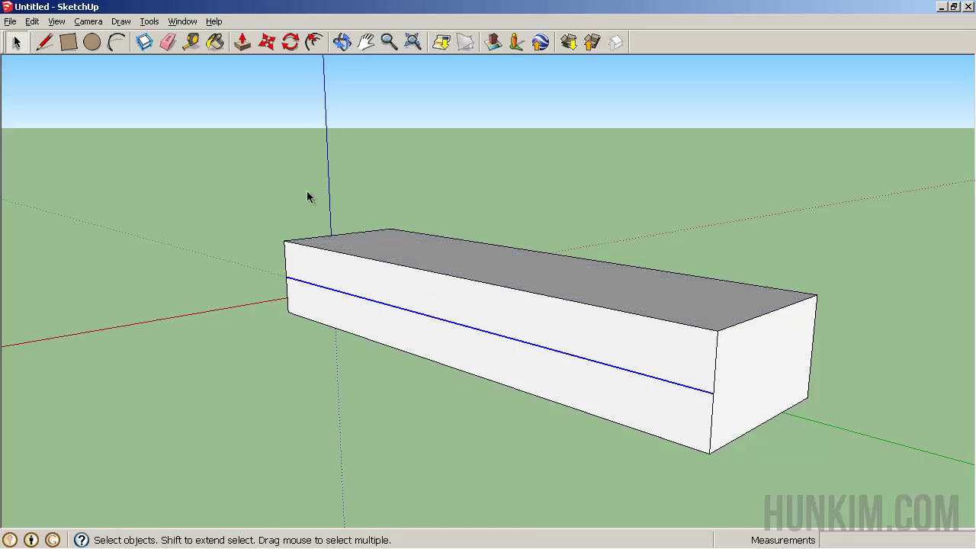
pyautogui.press('o')
pyautogui.moveTo(474, 208); pyautogui.dragTo(323, 158)
pyautogui.press('space')
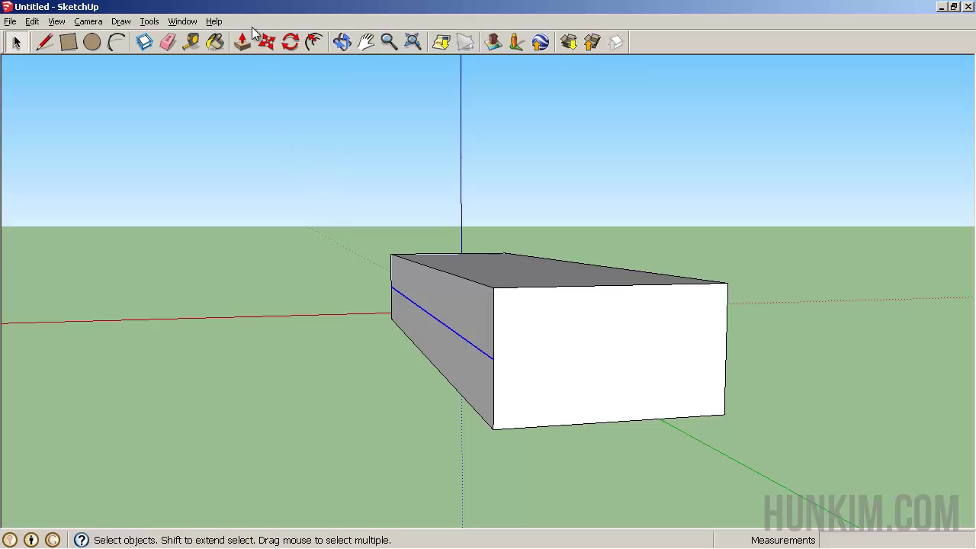
# Move the selected middle edge outward 2' 8 1/8" to fold that side into a pointed nose
pyautogui.click(268, 44)
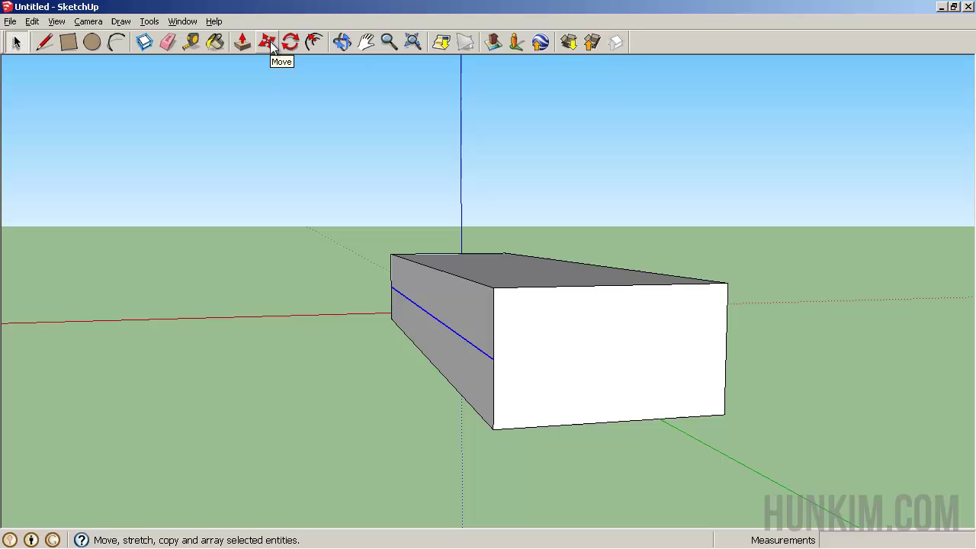
pyautogui.click(437, 318)
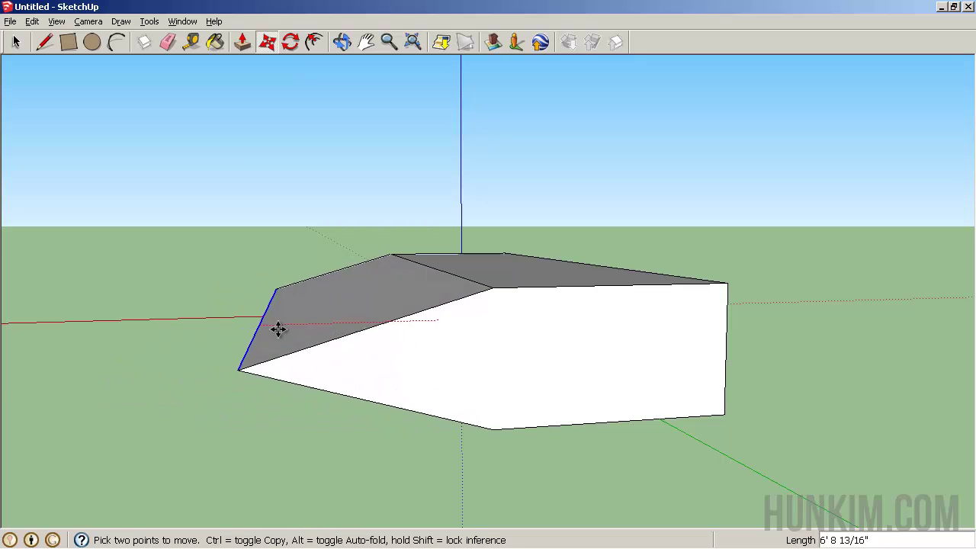
pyautogui.click(370, 322)
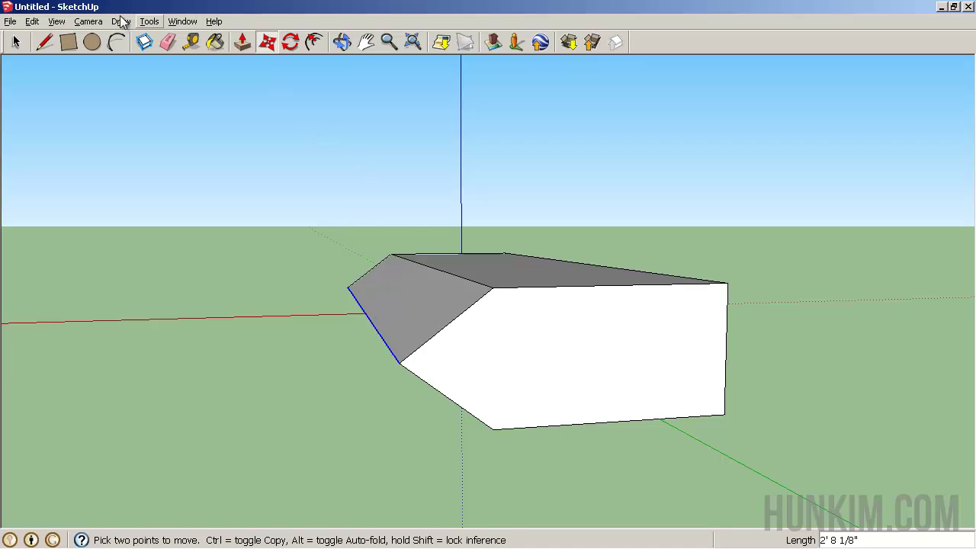
pyautogui.click(98, 21)
# Switch through the Top and Bottom standard views, settling on the Front view
pyautogui.moveTo(128, 66)
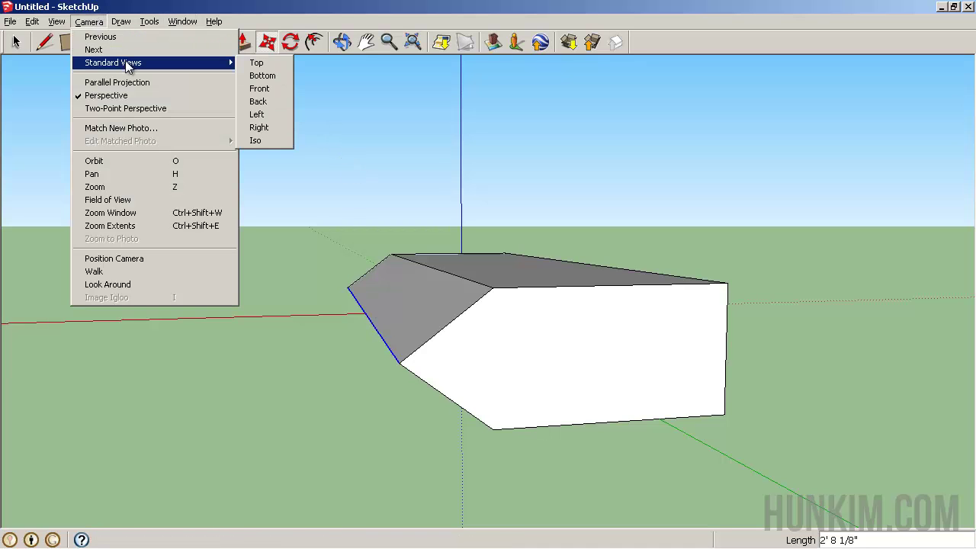
pyautogui.click(256, 64)
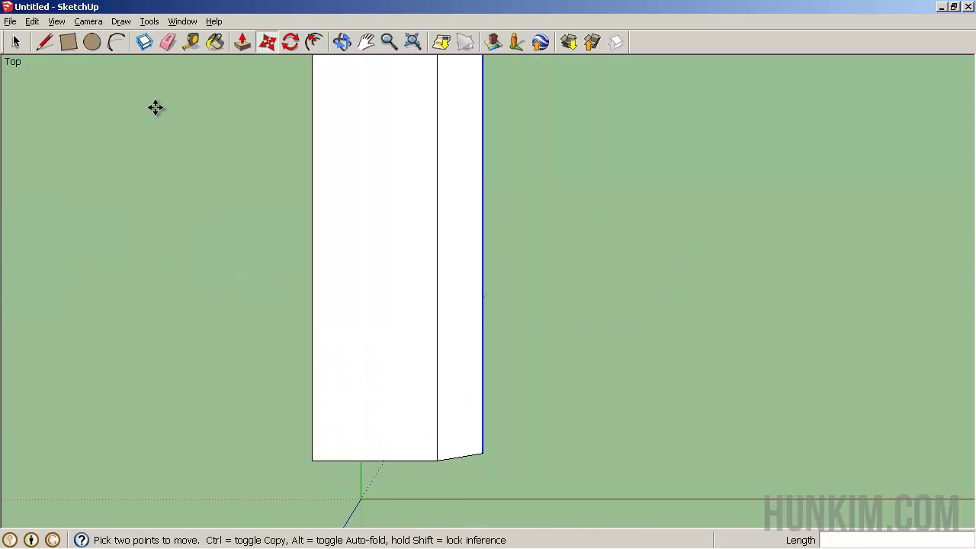
pyautogui.click(100, 21)
pyautogui.moveTo(114, 63)
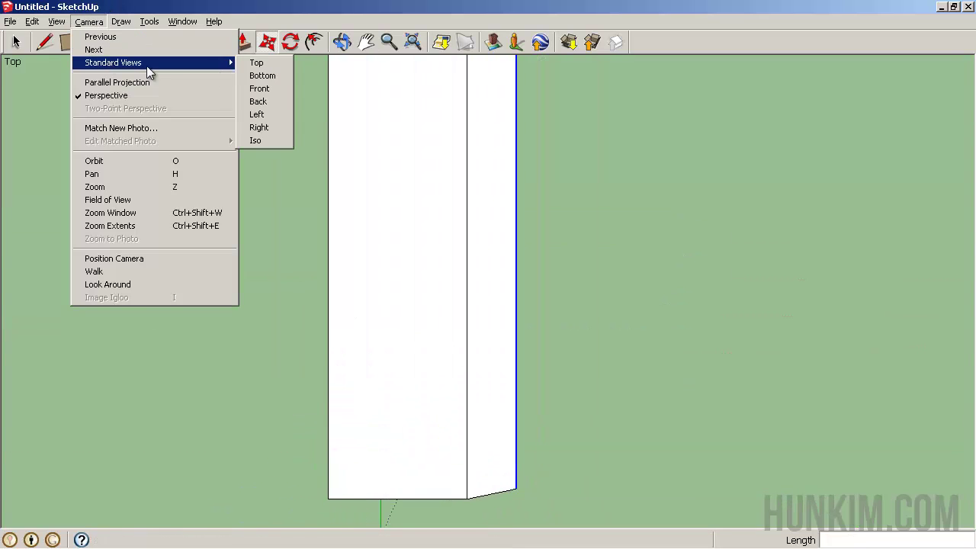
pyautogui.click(256, 77)
pyautogui.click(88, 21)
pyautogui.moveTo(149, 67)
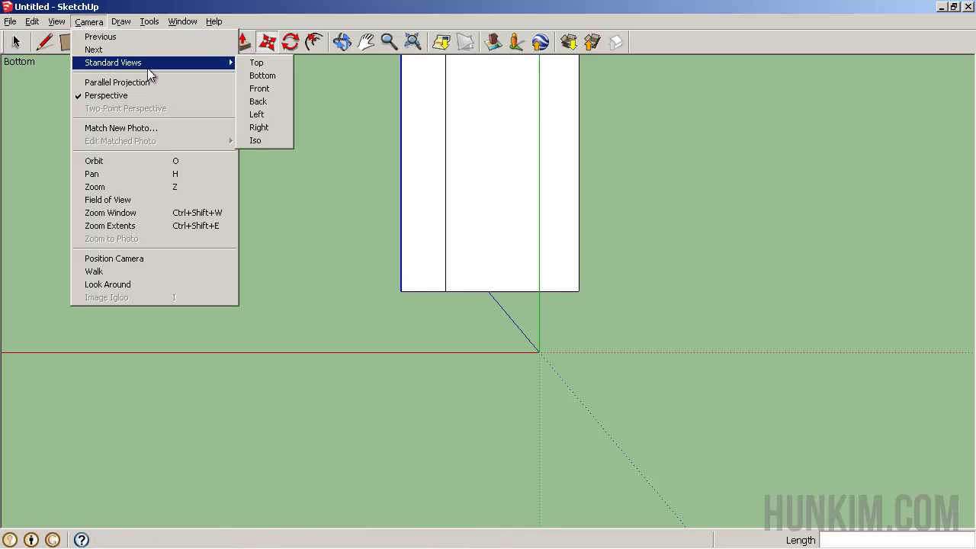
pyautogui.click(260, 88)
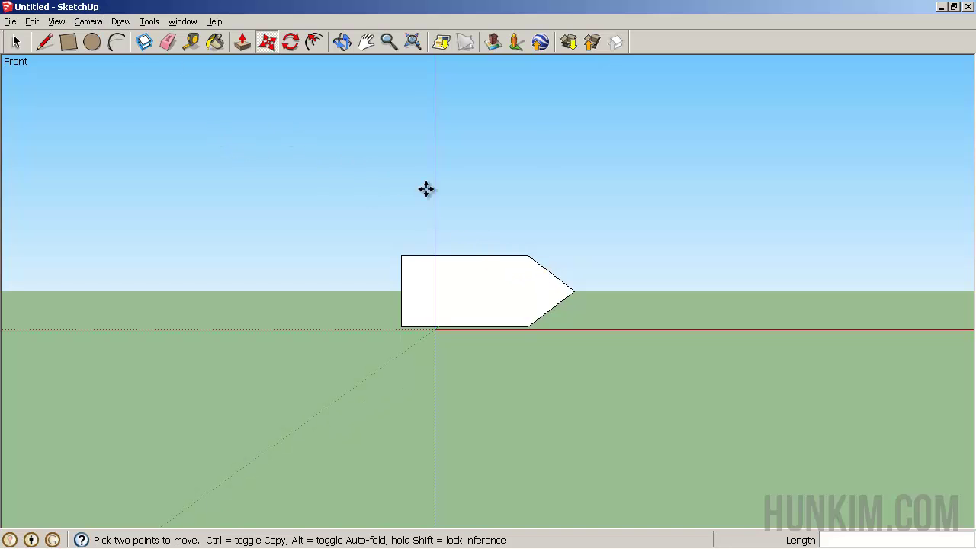
# Drag the pointed tip vertex far to the right, stretching the side into a long sloping wedge
pyautogui.click(574, 292)
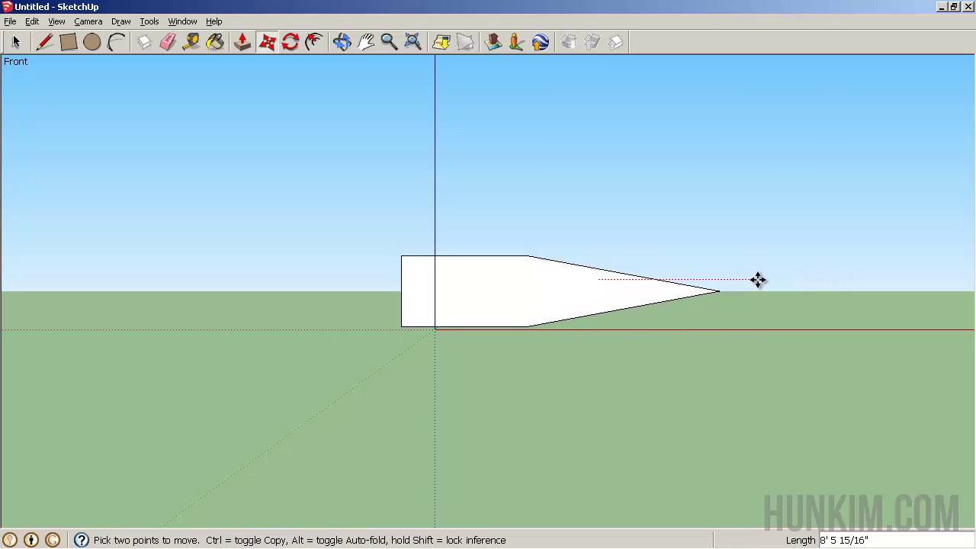
pyautogui.click(713, 280)
pyautogui.moveTo(742, 276); pyautogui.dragTo(529, 368, button='middle')
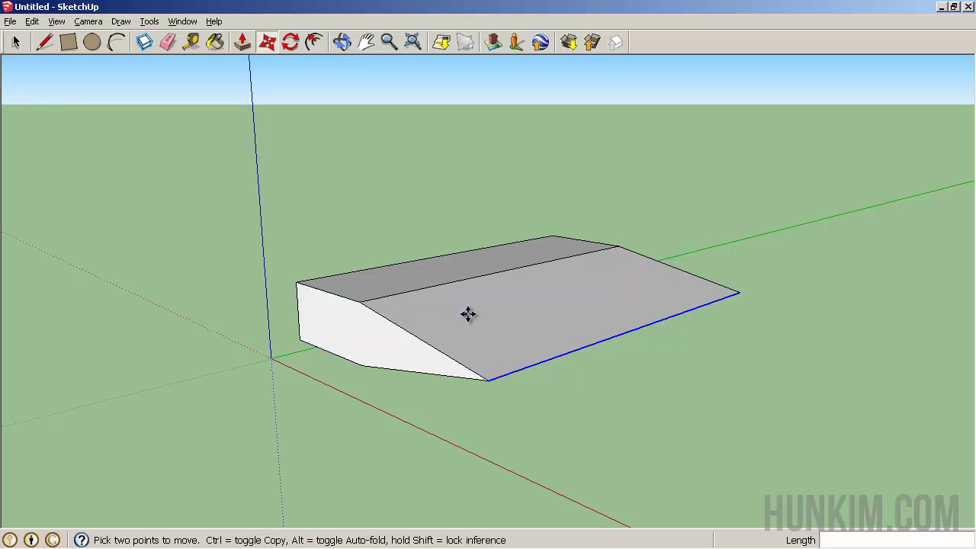
# Push/Pull the long sloped top face outward 4 5/16" to add a thin slab
pyautogui.click(21, 43)
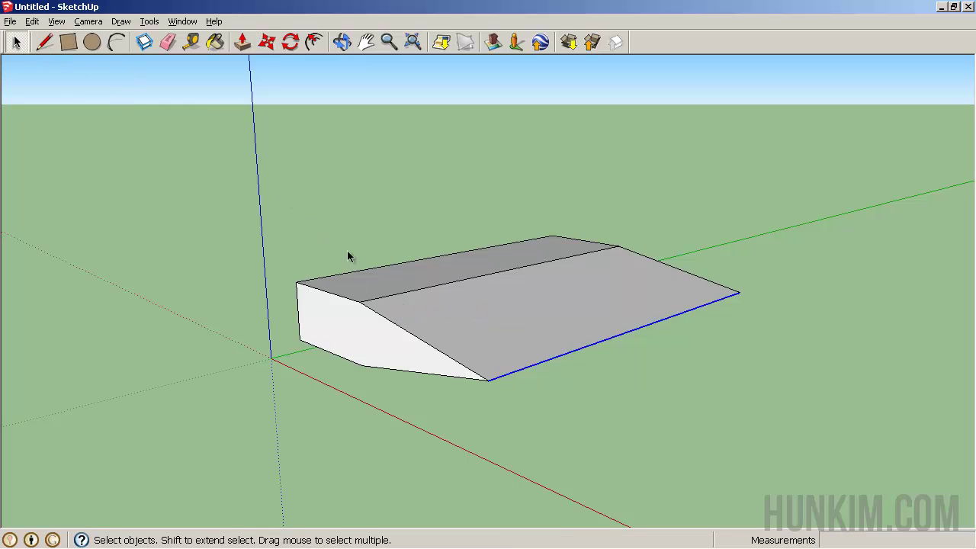
pyautogui.click(489, 321)
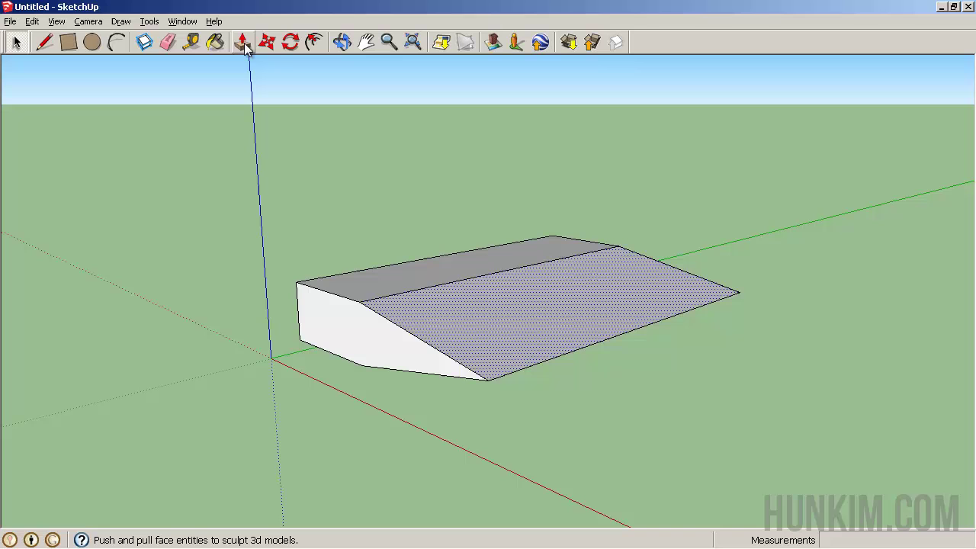
pyautogui.click(244, 44)
pyautogui.click(494, 309)
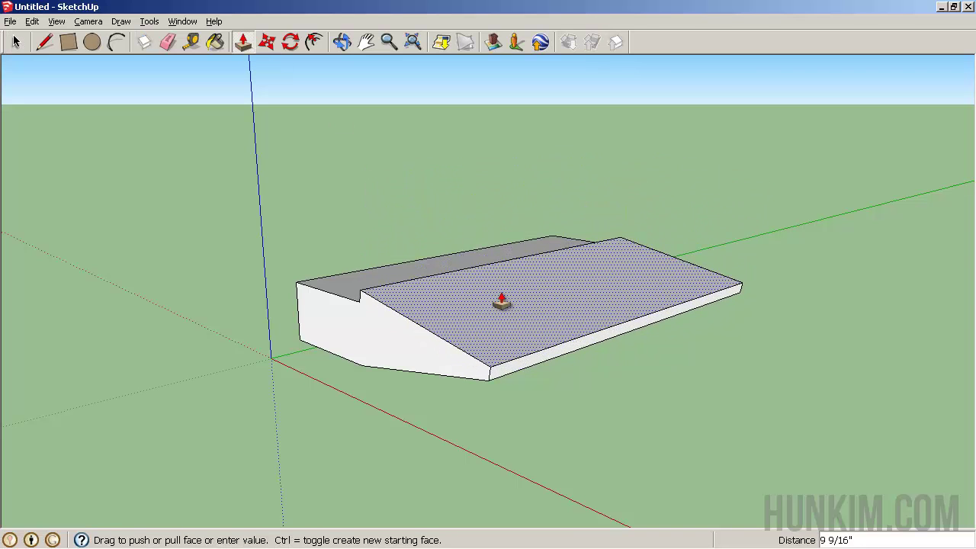
pyautogui.click(480, 311)
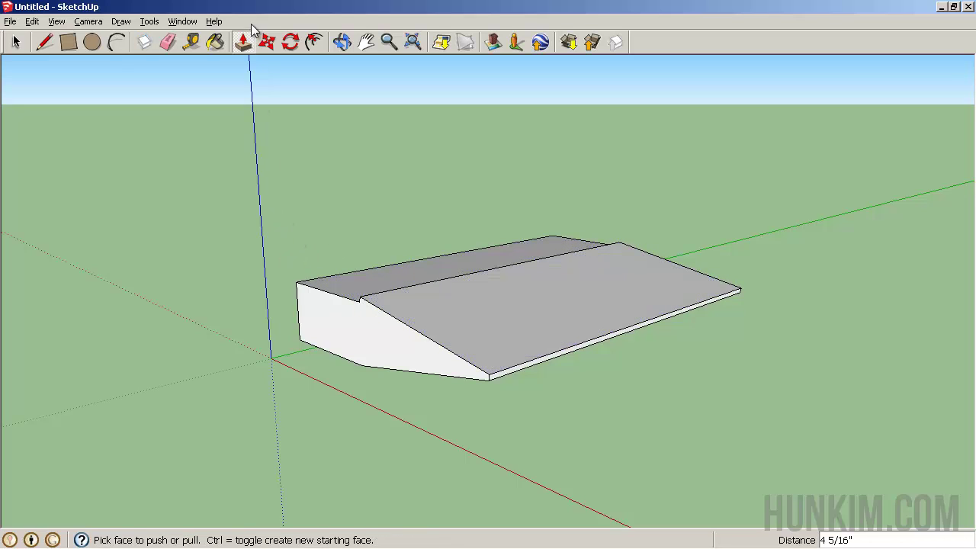
pyautogui.click(92, 42)
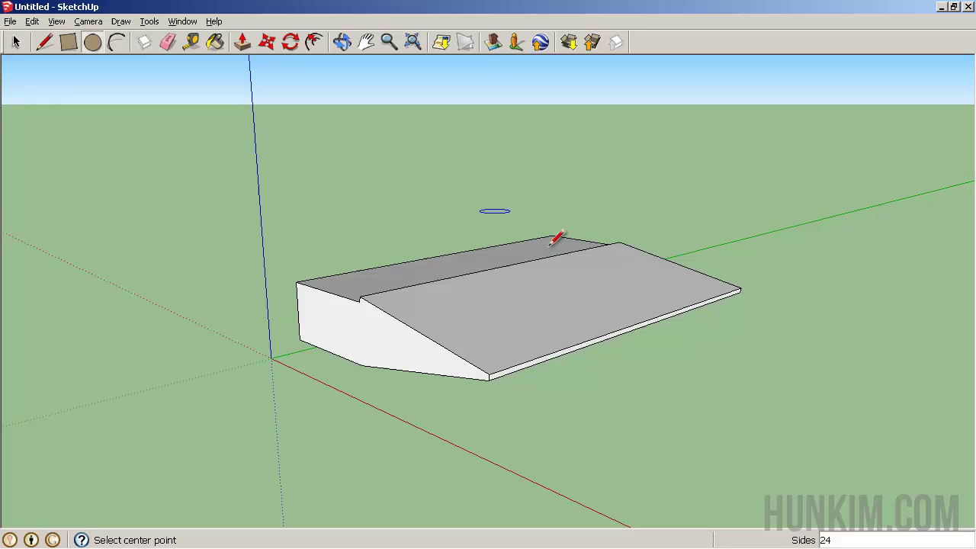
pyautogui.click(618, 282)
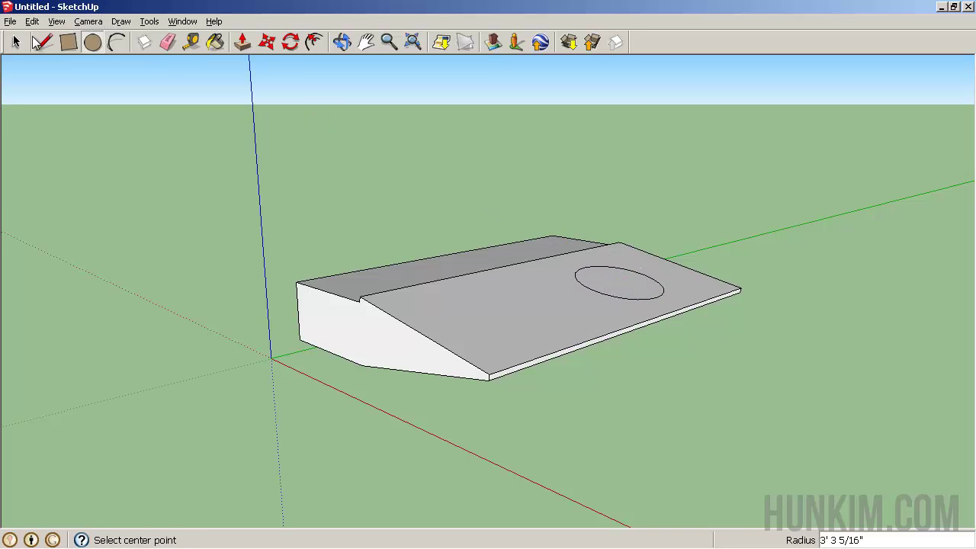
pyautogui.click(16, 42)
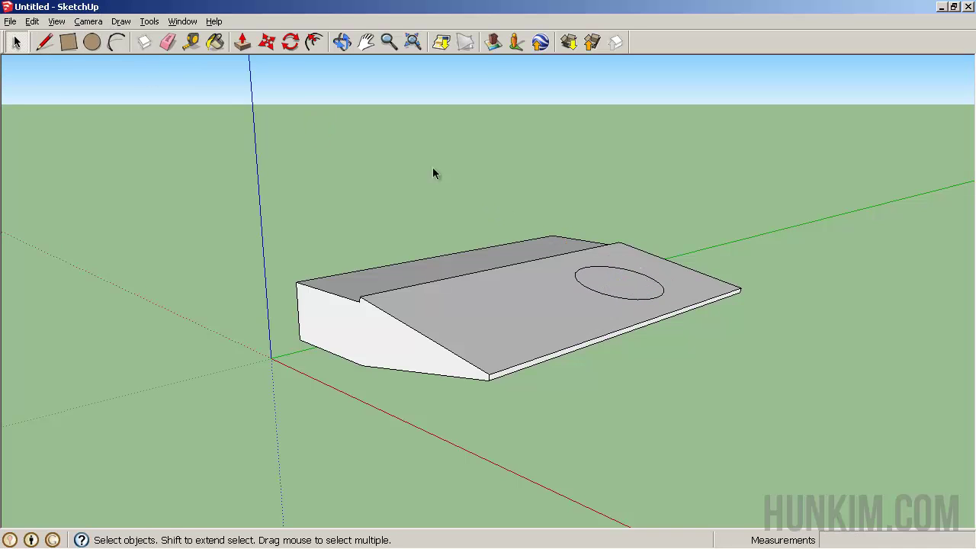
pyautogui.click(240, 42)
pyautogui.click(243, 42)
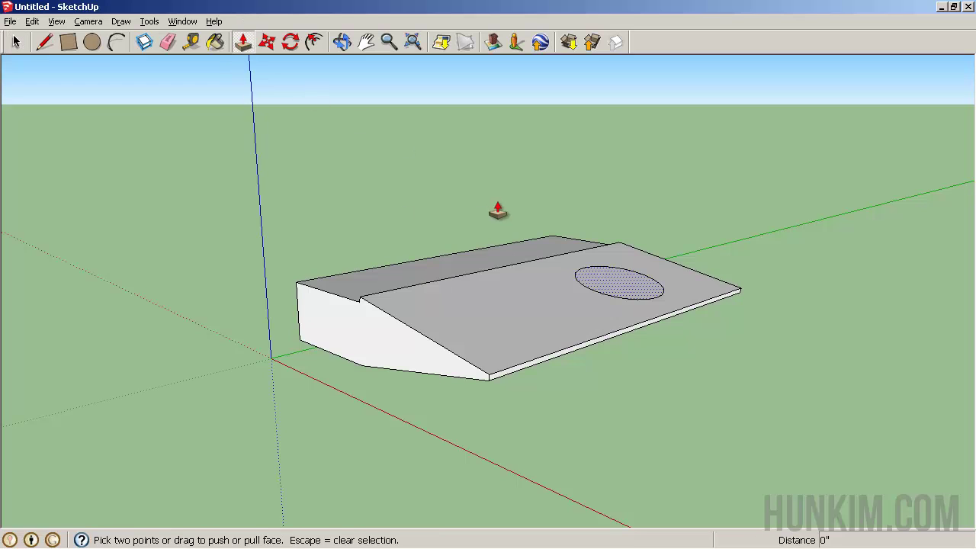
pyautogui.click(619, 281)
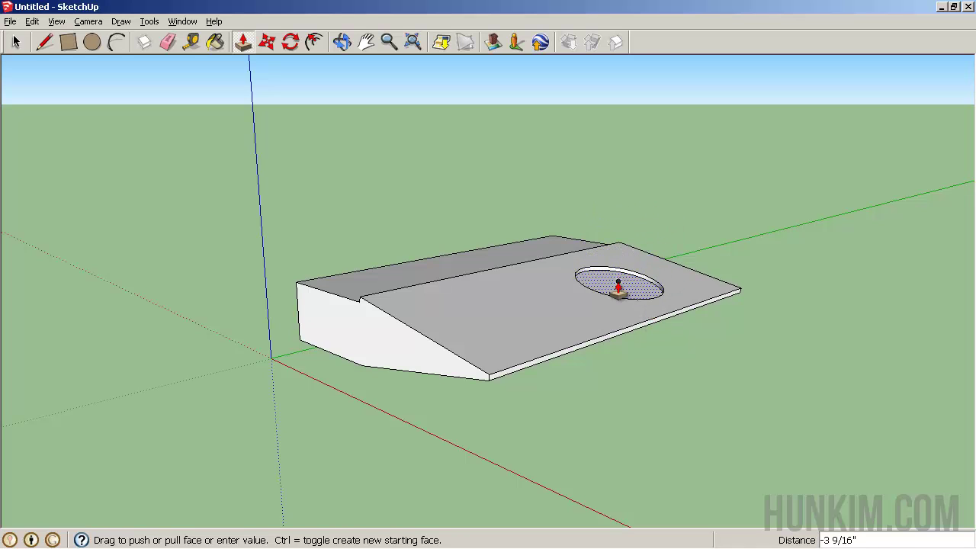
pyautogui.click(618, 283)
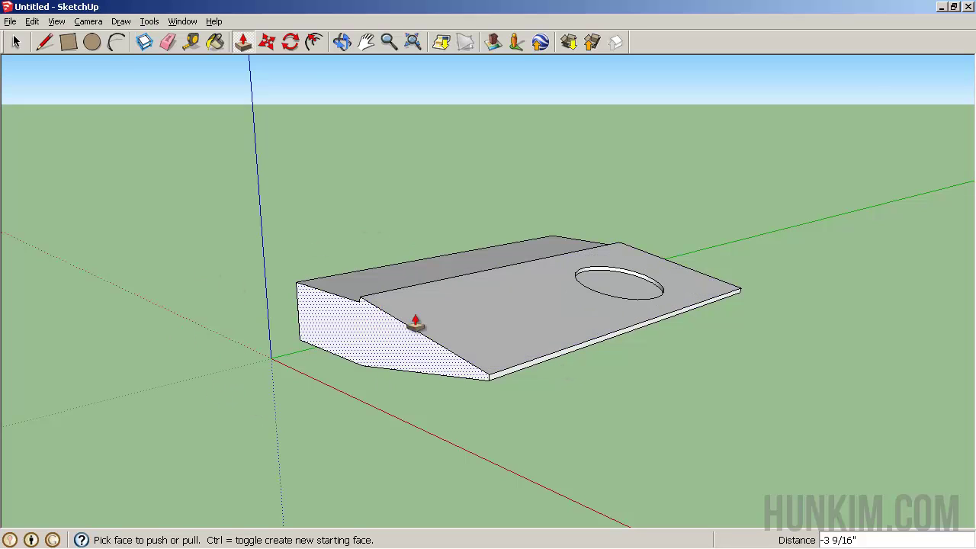
pyautogui.hotkey('ctrl', 'z')
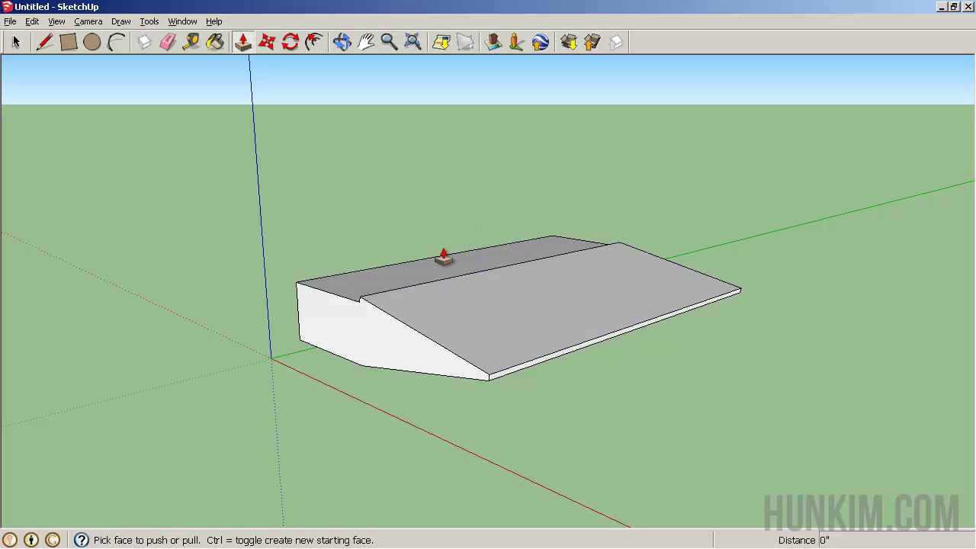
# Turn on the Large Tool Set toolbar and select the sloped top face
pyautogui.click(58, 22)
pyautogui.moveTo(70, 36)
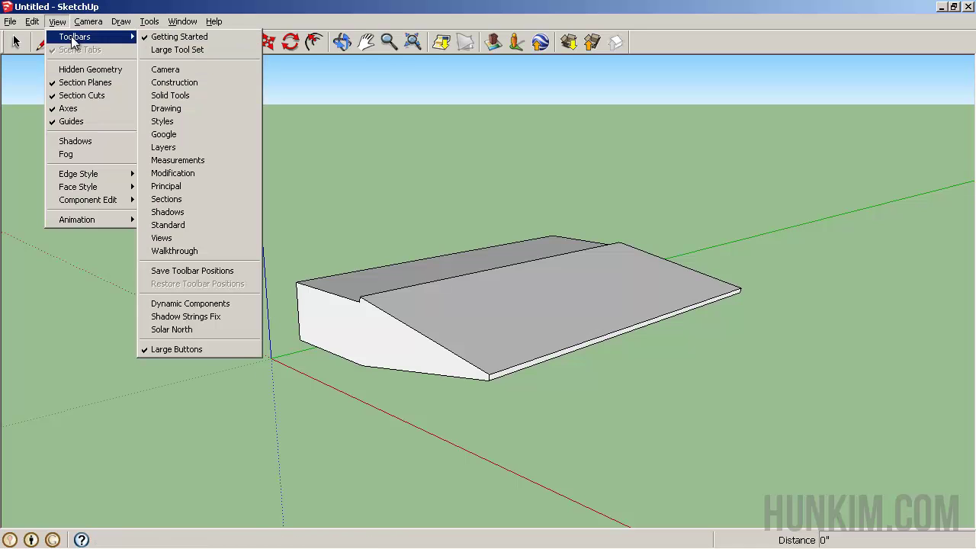
pyautogui.click(195, 53)
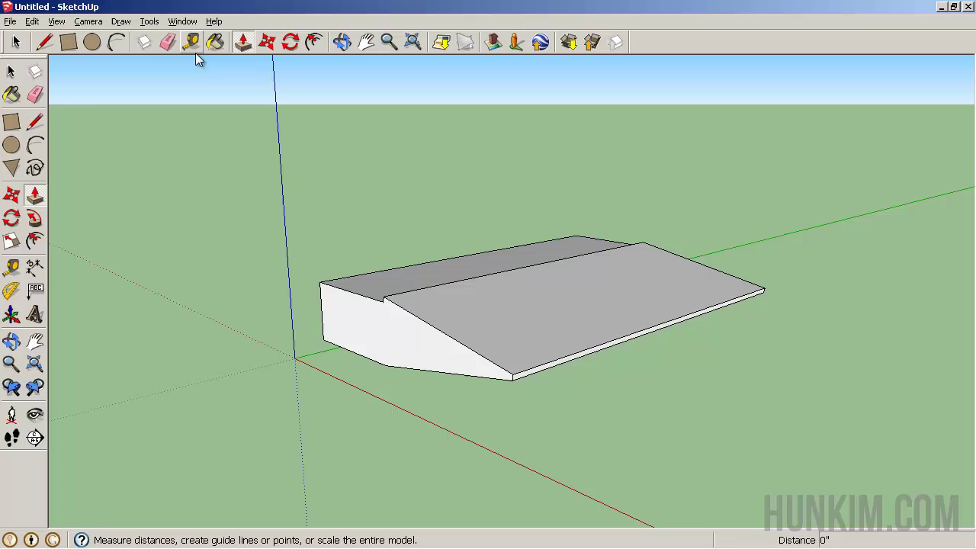
pyautogui.click(17, 43)
pyautogui.click(553, 307)
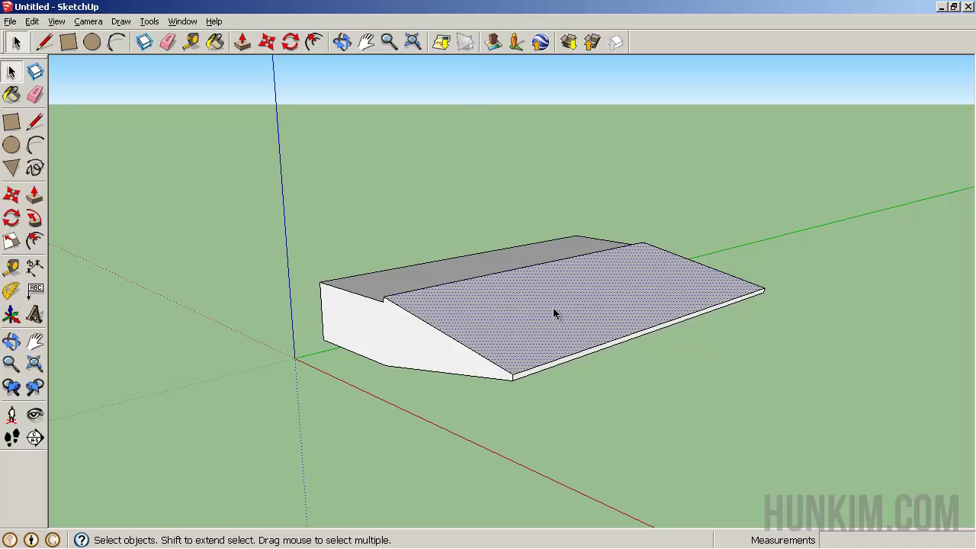
# Offset the sloped top face's edges inward to create an inset outline
pyautogui.click(36, 242)
pyautogui.click(491, 330)
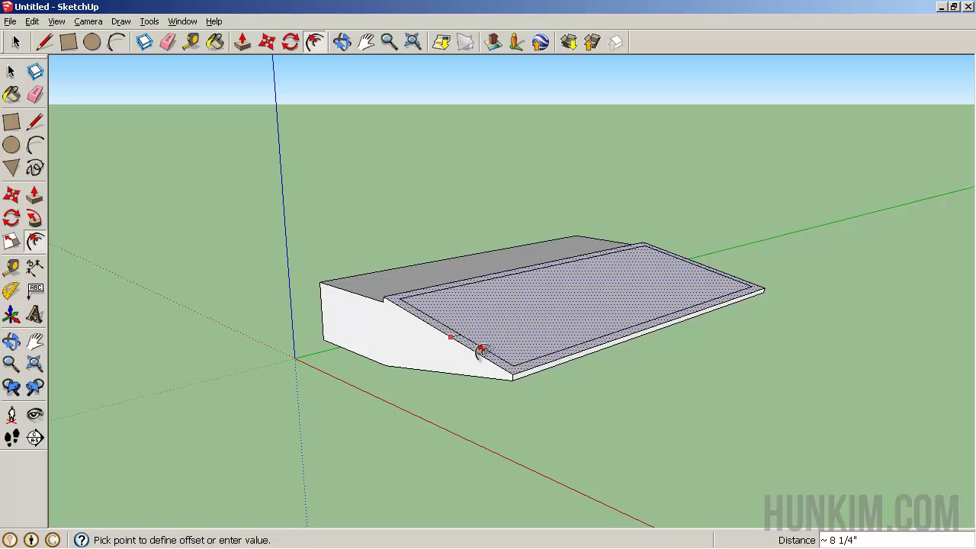
pyautogui.click(477, 347)
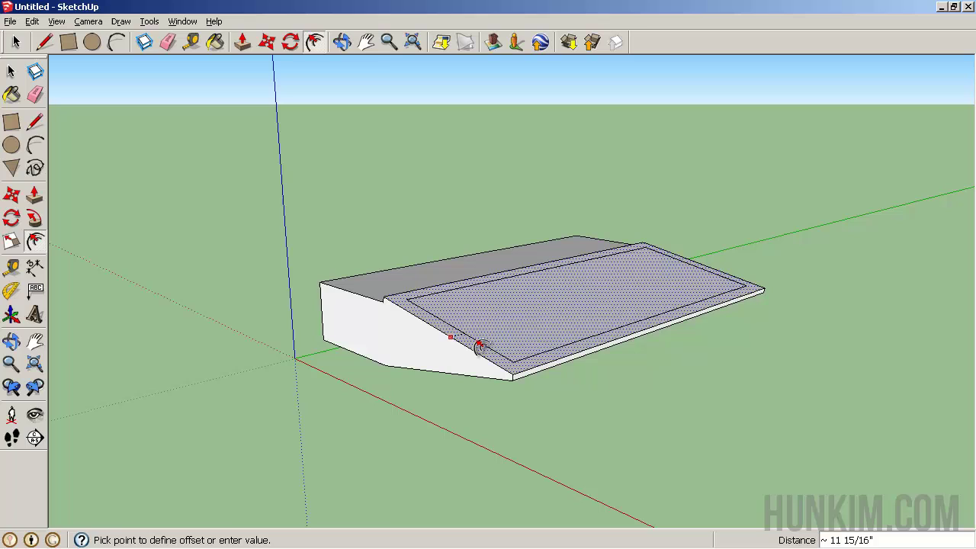
pyautogui.click(479, 345)
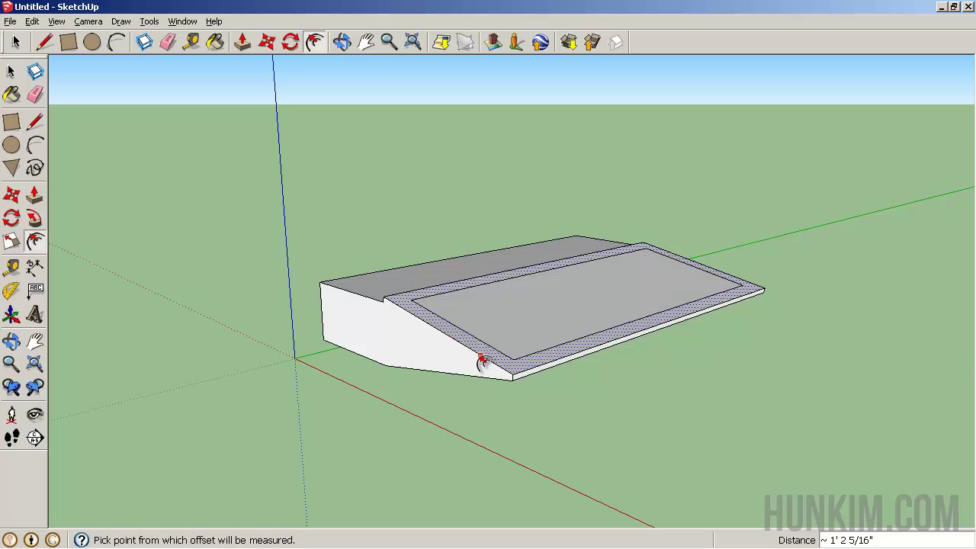
# Try pulling the sloped face up into tall walls with Push/Pull, then undo it
pyautogui.click(242, 42)
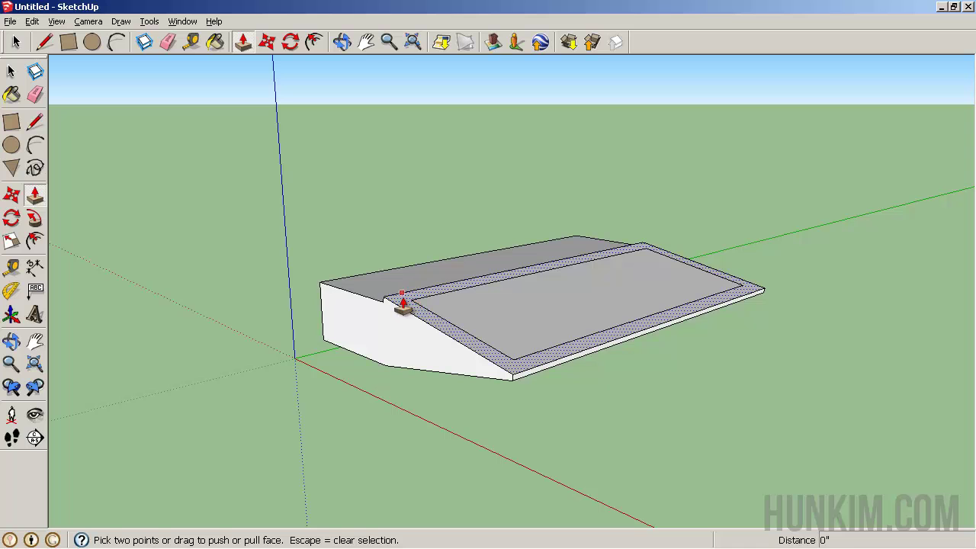
pyautogui.moveTo(403, 304); pyautogui.dragTo(403, 269)
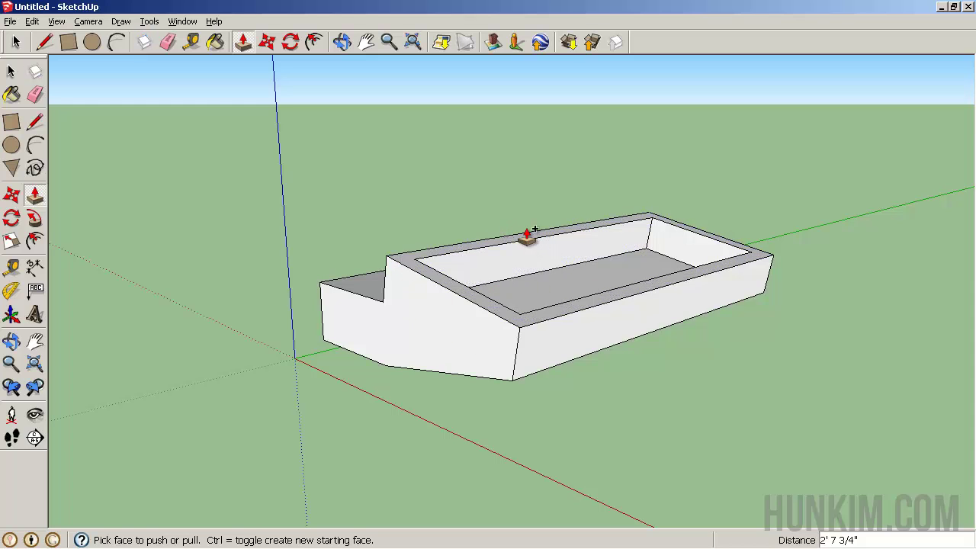
pyautogui.hotkey('ctrl', 'z')
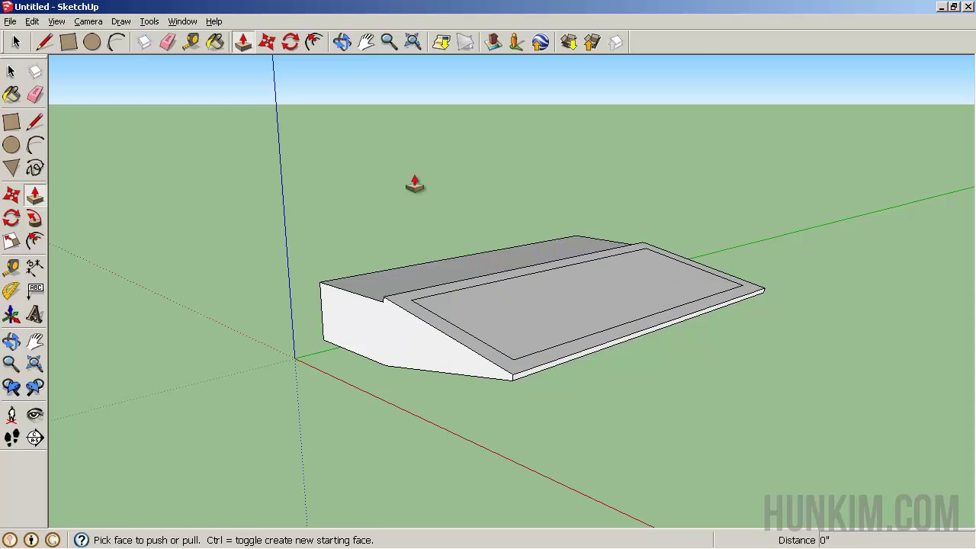
# Push the inset sloped panel slightly down into the hull with Push/Pull
pyautogui.click(15, 42)
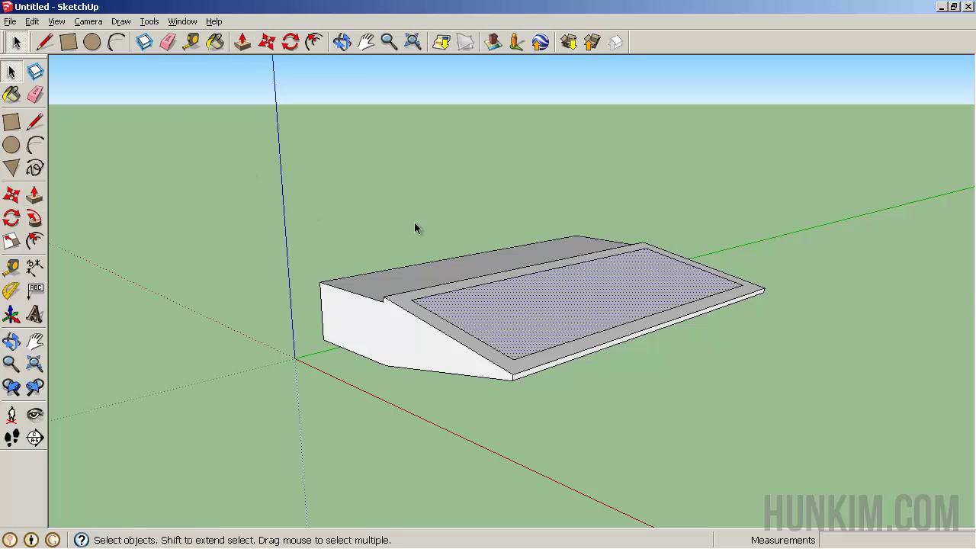
pyautogui.click(244, 44)
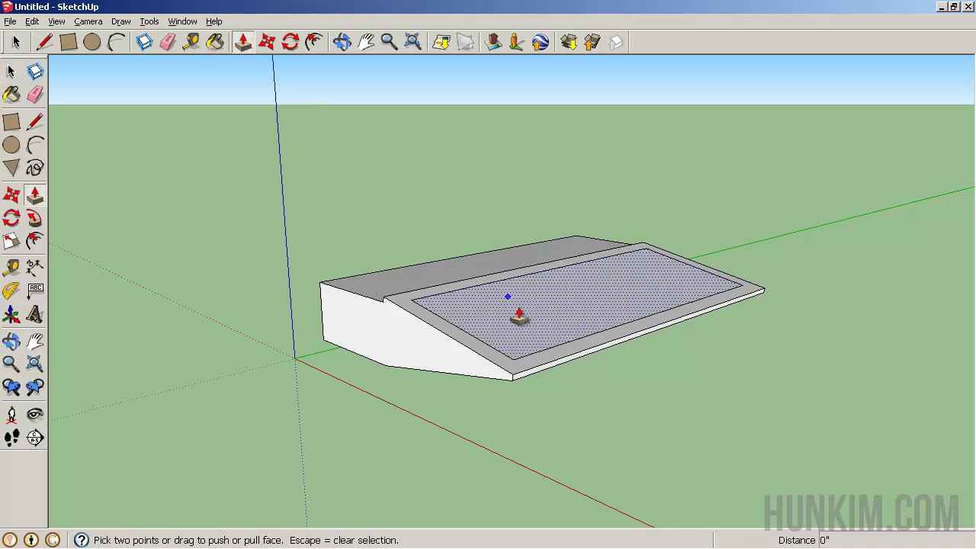
pyautogui.moveTo(517, 313)
pyautogui.mouseDown()
pyautogui.moveTo(518, 200)
pyautogui.moveTo(514, 322)
pyautogui.mouseUp()
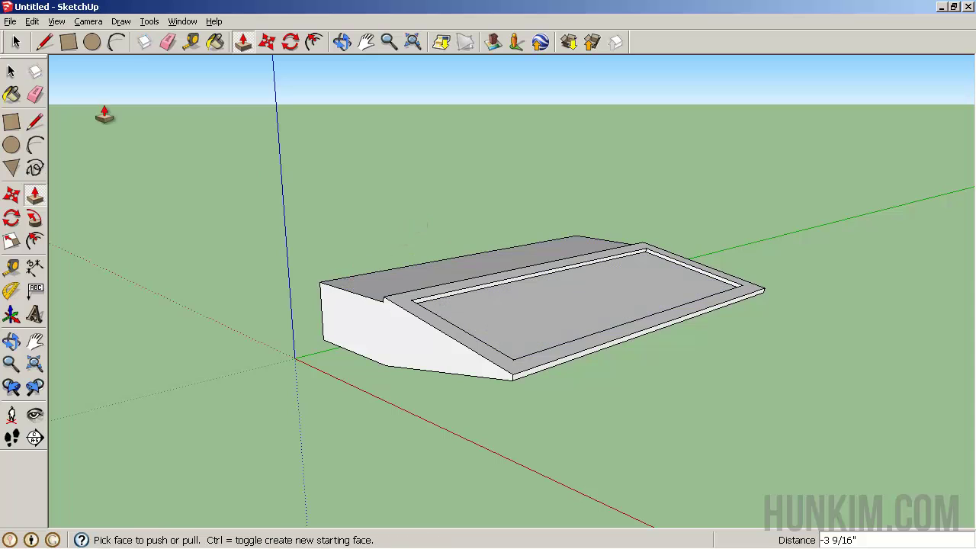
# Orbit the model down to a ground-level side view of the ship
pyautogui.click(10, 72)
pyautogui.moveTo(342, 203); pyautogui.dragTo(490, 181, button='middle')
pyautogui.press('space')
pyautogui.moveTo(303, 329); pyautogui.dragTo(383, 310, button='middle')
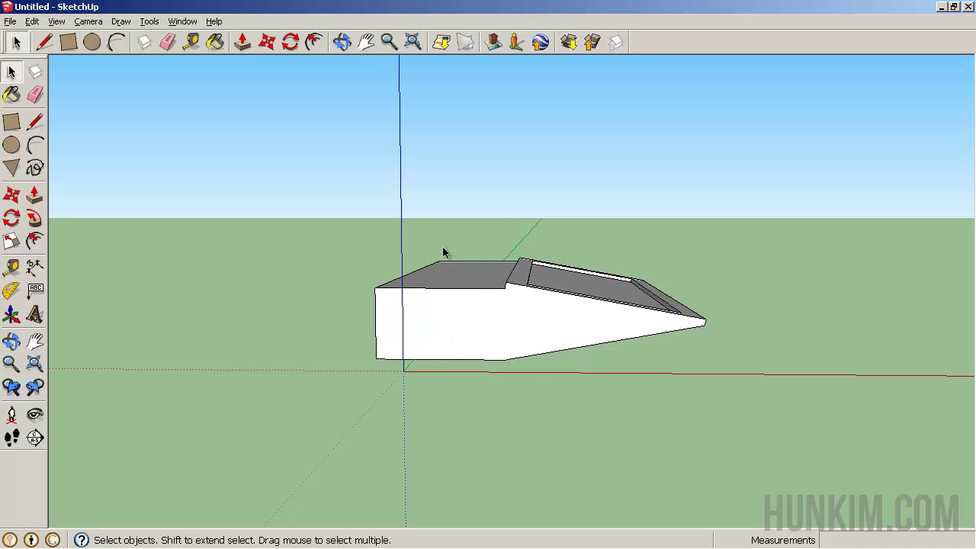
# Turn off the sketch axes through the View menu's Axes option
pyautogui.click(58, 22)
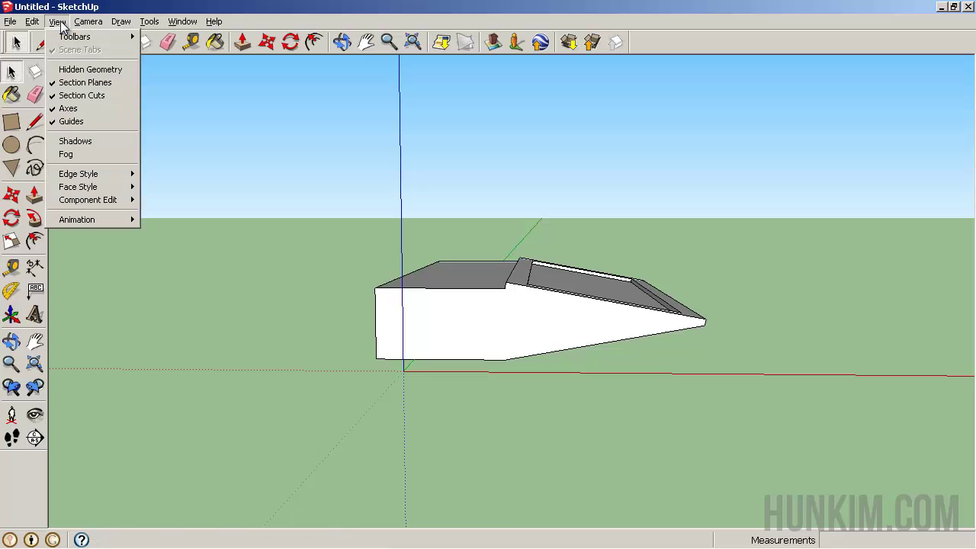
pyautogui.click(68, 108)
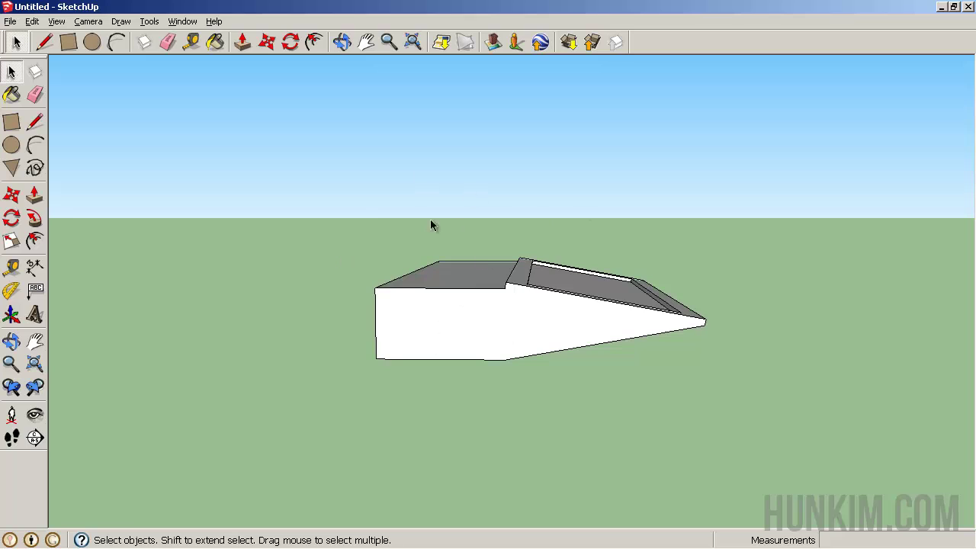
pyautogui.click(50, 21)
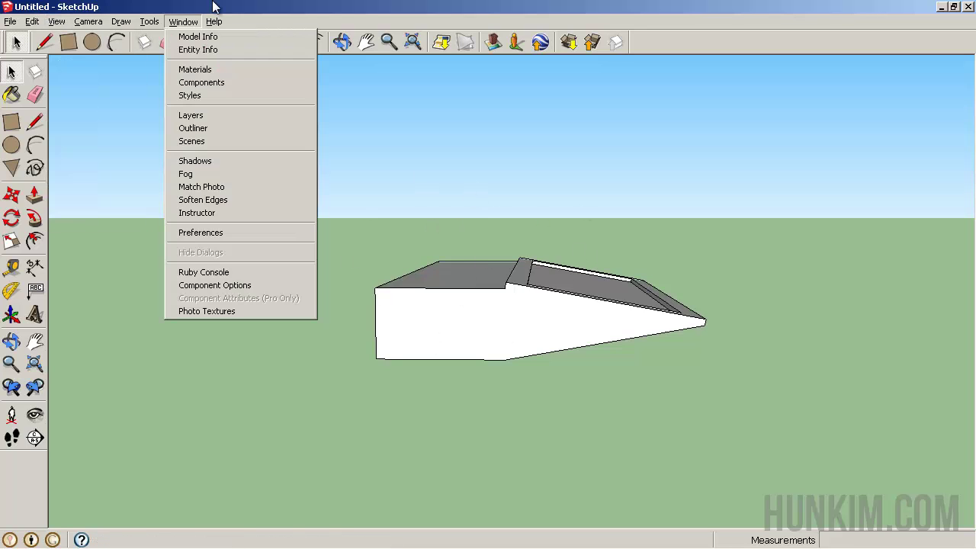
pyautogui.click(216, 7)
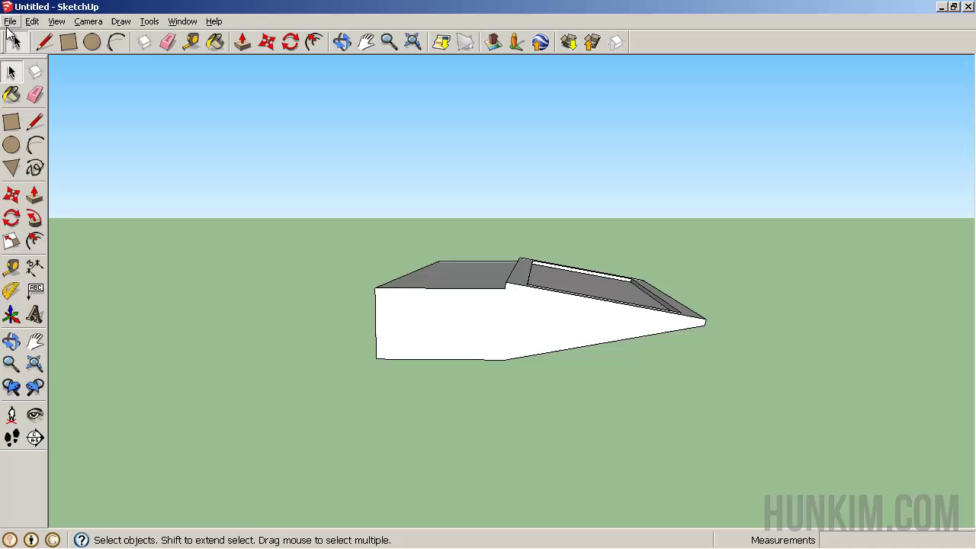
# Orbit slightly to fine-tune the ship's viewing angle, then return to Select
pyautogui.moveTo(370, 260)
pyautogui.mouseDown(button='middle')
pyautogui.moveTo(357, 211)
pyautogui.moveTo(398, 259)
pyautogui.moveTo(390, 276)
pyautogui.moveTo(364, 272)
pyautogui.moveTo(363, 249)
pyautogui.moveTo(379, 250)
pyautogui.moveTo(344, 254)
pyautogui.moveTo(363, 285)
pyautogui.moveTo(371, 277)
pyautogui.mouseUp(button='middle')
pyautogui.rightClick(378, 250)
pyautogui.click(384, 259)
pyautogui.press('space')
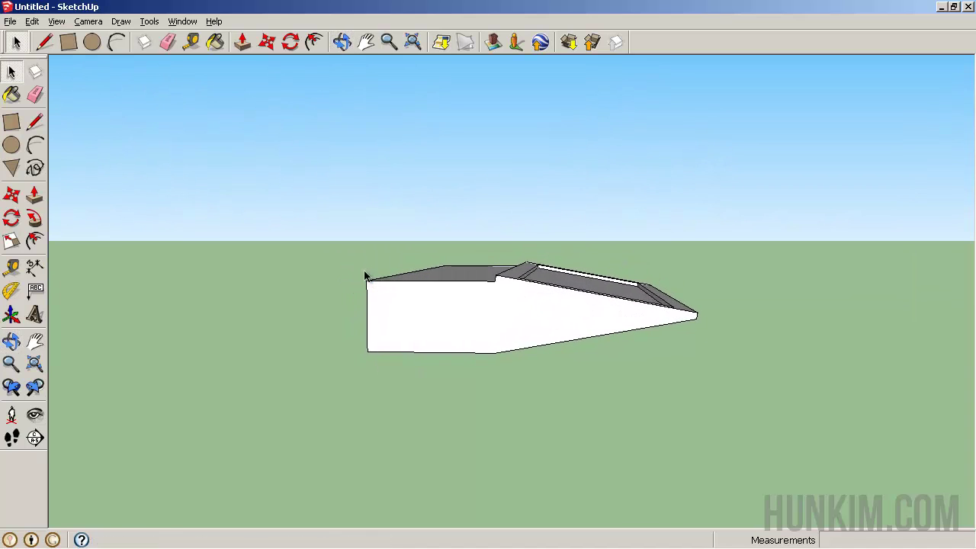
# Export the view via File > Export > 2D Graphic as PNG 'ship' on the Desktop
pyautogui.click(14, 23)
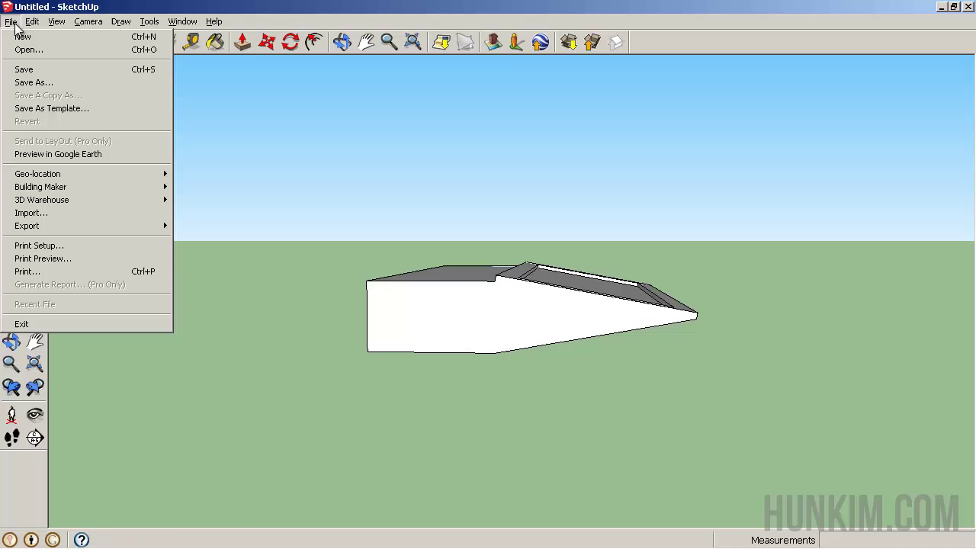
pyautogui.moveTo(76, 225)
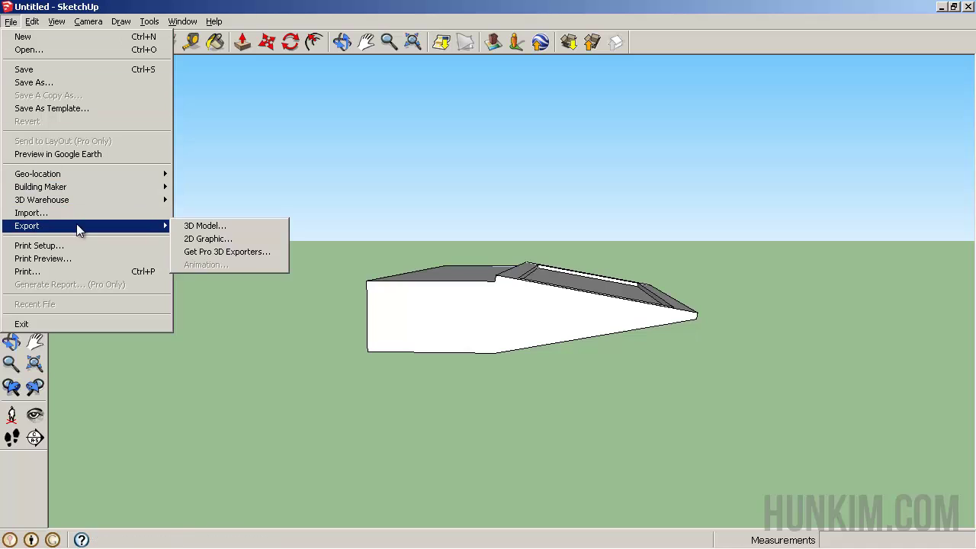
pyautogui.click(206, 238)
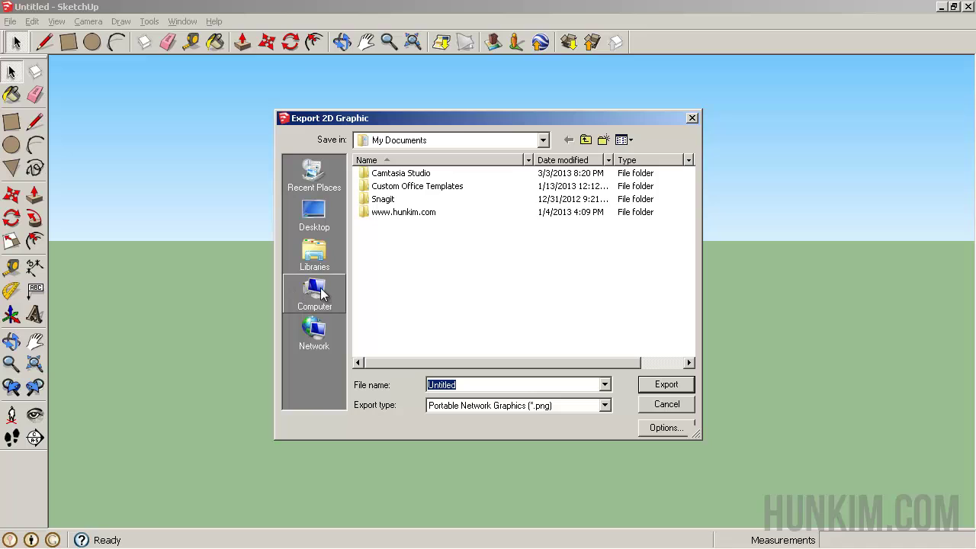
pyautogui.click(314, 217)
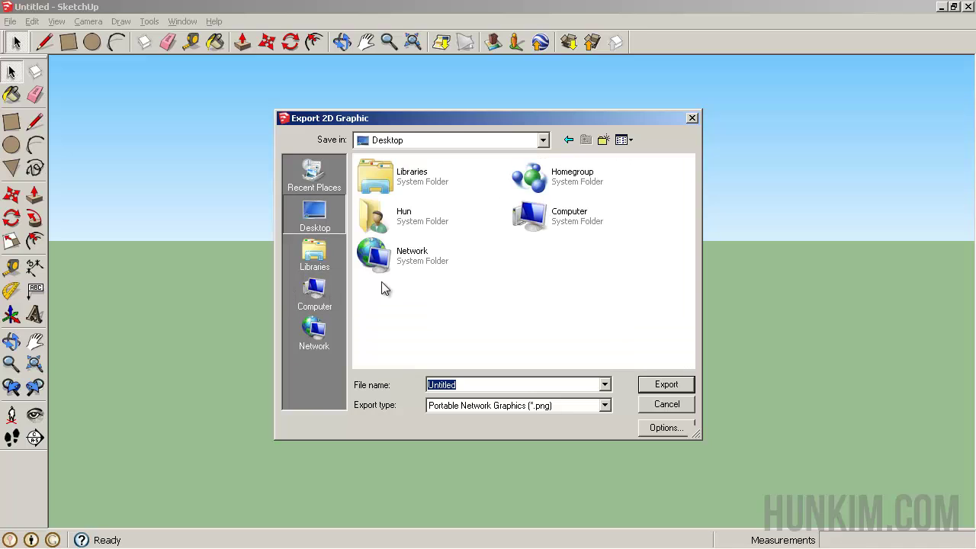
pyautogui.doubleClick(471, 389)
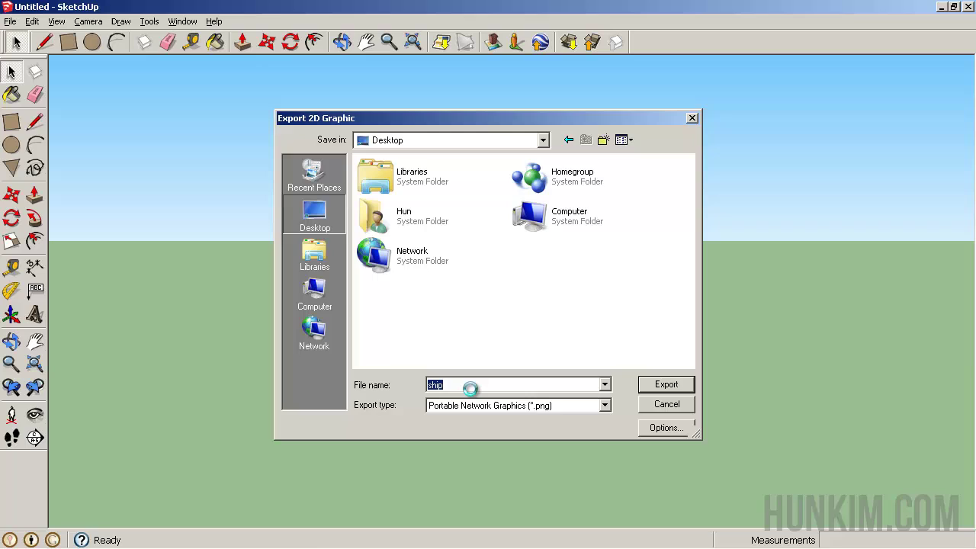
# Bring Photoshop forward and Magic Wand-select the sky bands and green ground in ship.png
pyautogui.click(943, 7)
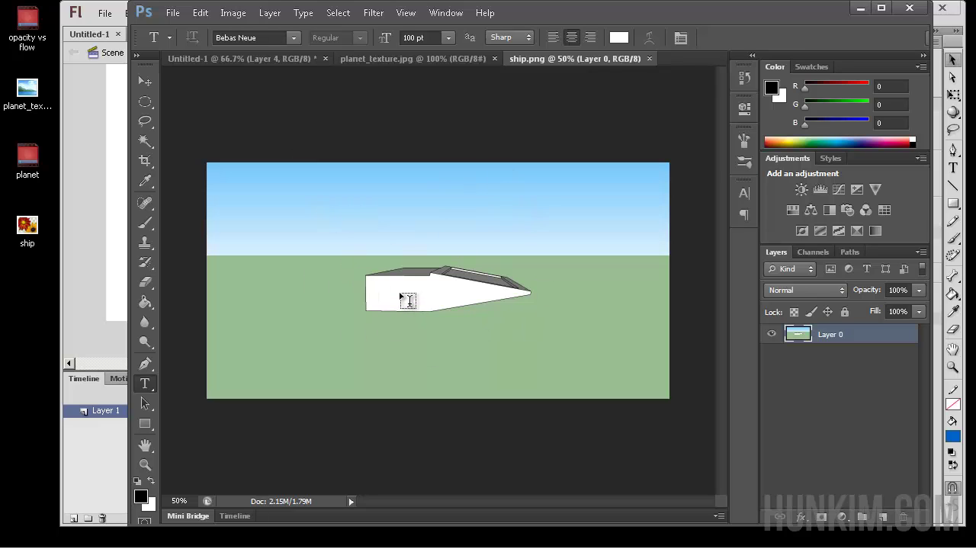
pyautogui.click(146, 141)
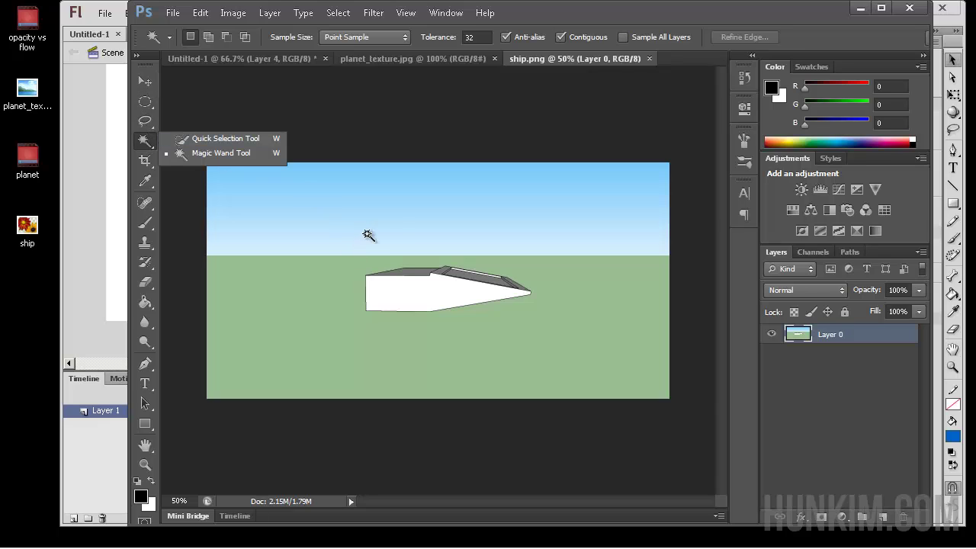
pyautogui.click(395, 221)
pyautogui.click(398, 225)
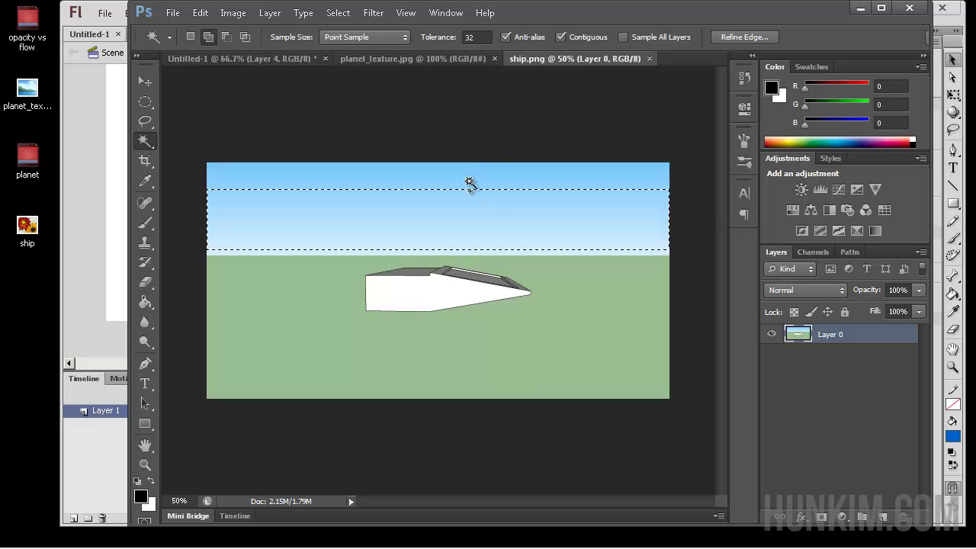
pyautogui.keyDown('shift'); pyautogui.click(461, 181); pyautogui.keyUp('shift')
pyautogui.keyDown('shift'); pyautogui.click(310, 308); pyautogui.keyUp('shift')
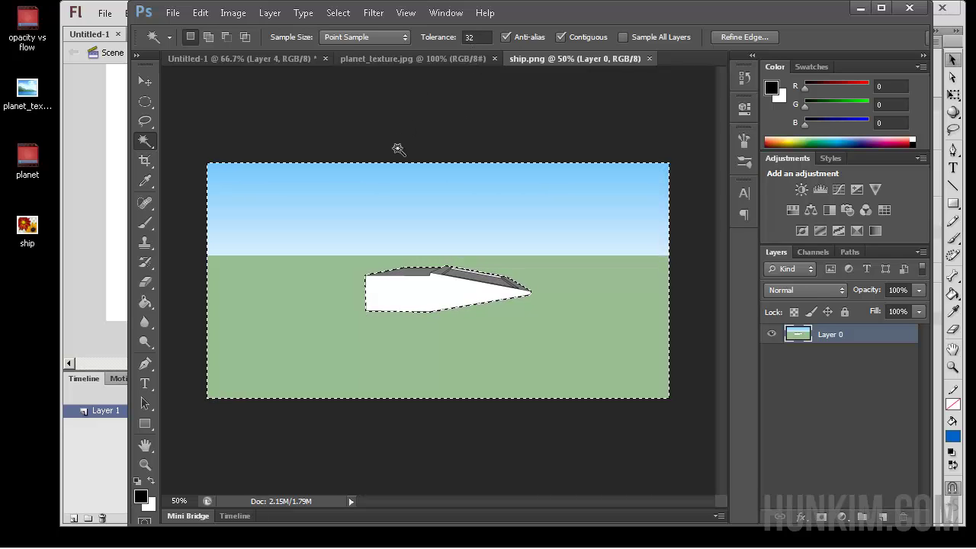
# Delete the selected background to transparency and deselect
pyautogui.press('Delete')
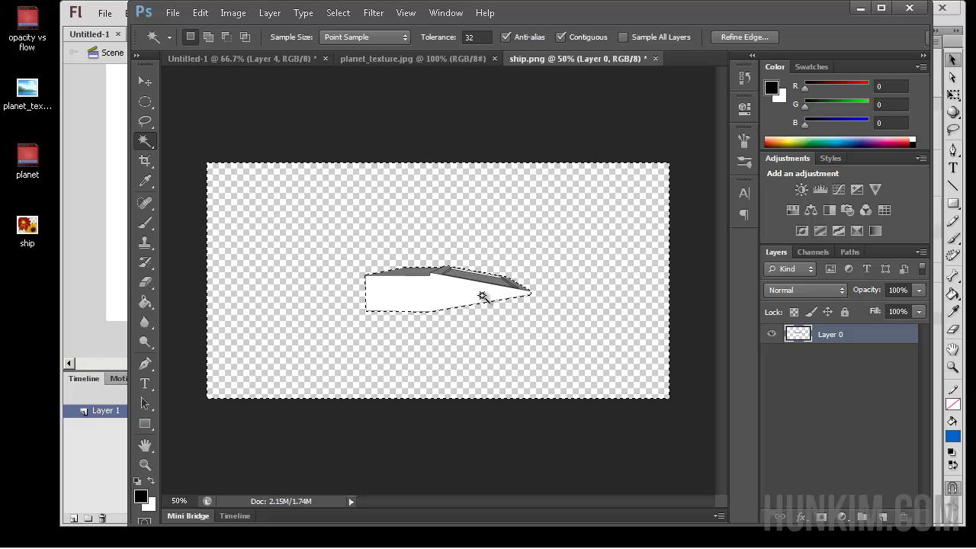
pyautogui.click(337, 14)
pyautogui.click(348, 42)
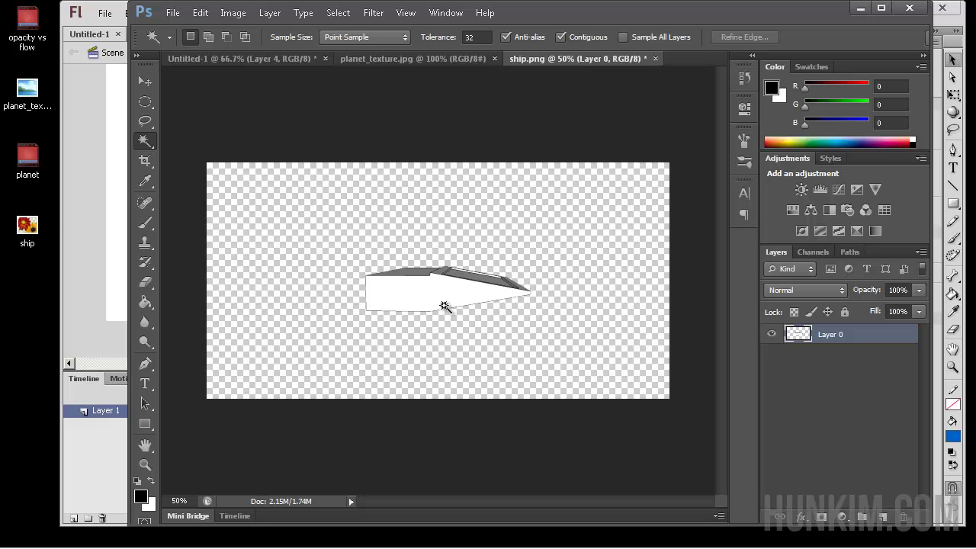
# Open Layer 0's layer style settings and enable a Stroke effect
pyautogui.doubleClick(862, 339)
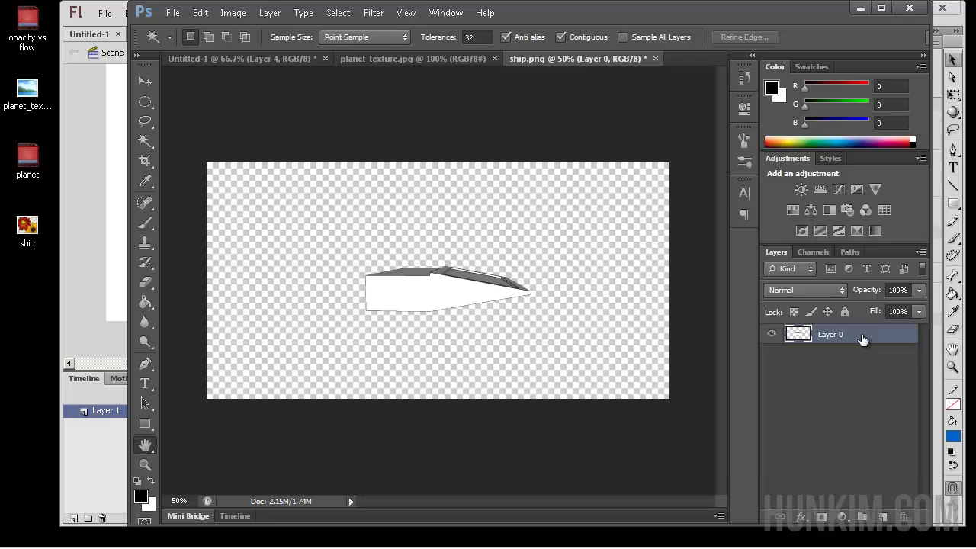
pyautogui.moveTo(662, 112); pyautogui.dragTo(658, 92)
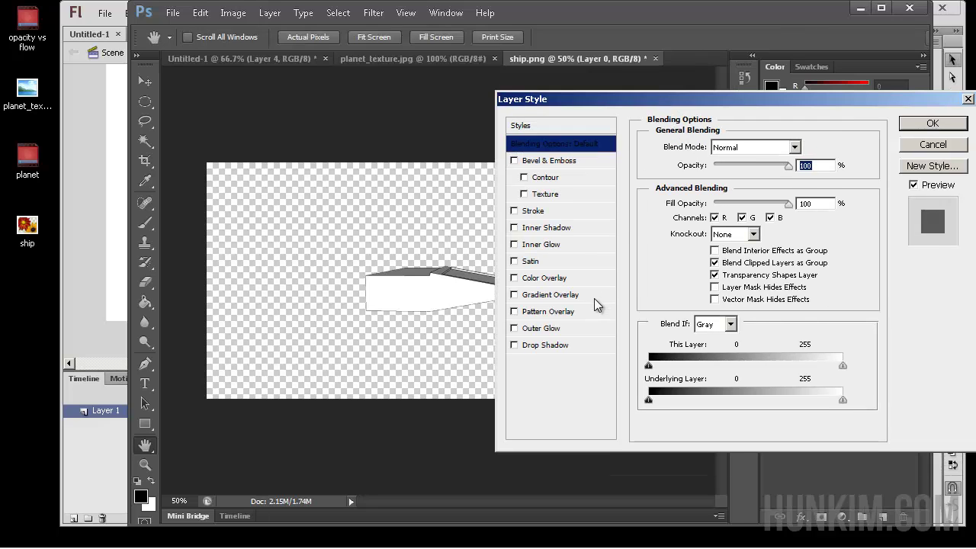
pyautogui.click(557, 213)
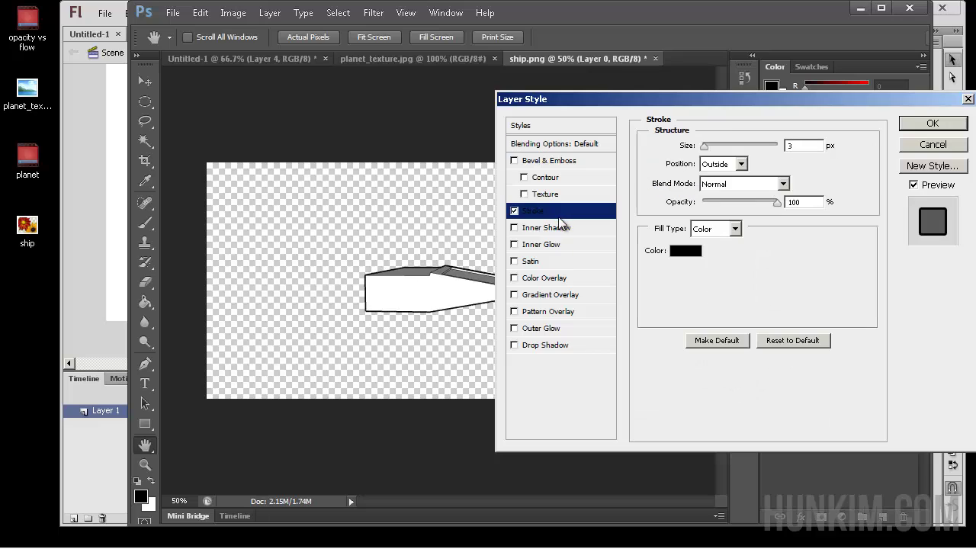
# Set the stroke colour to dark grey 5d5d5d and its size to 3 px
pyautogui.click(685, 251)
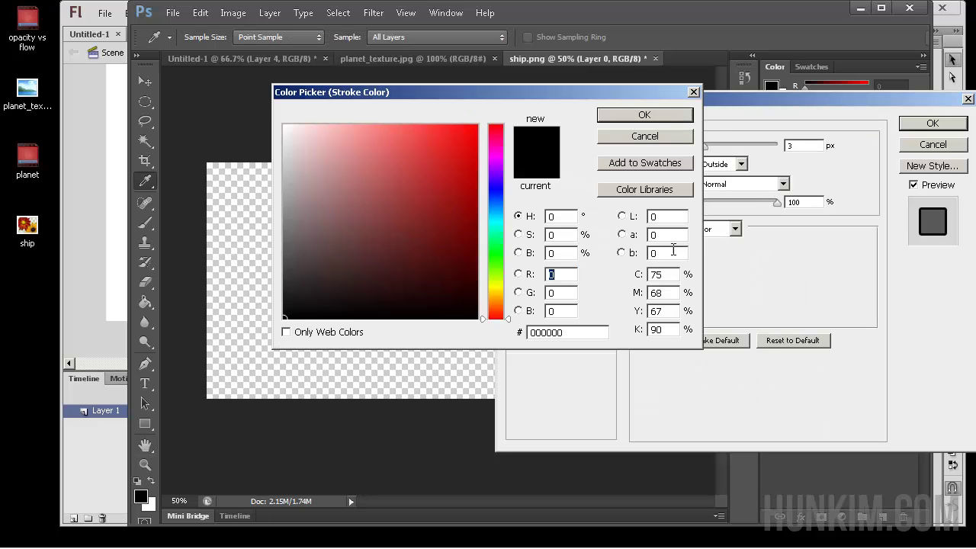
pyautogui.moveTo(420, 254); pyautogui.dragTo(274, 246)
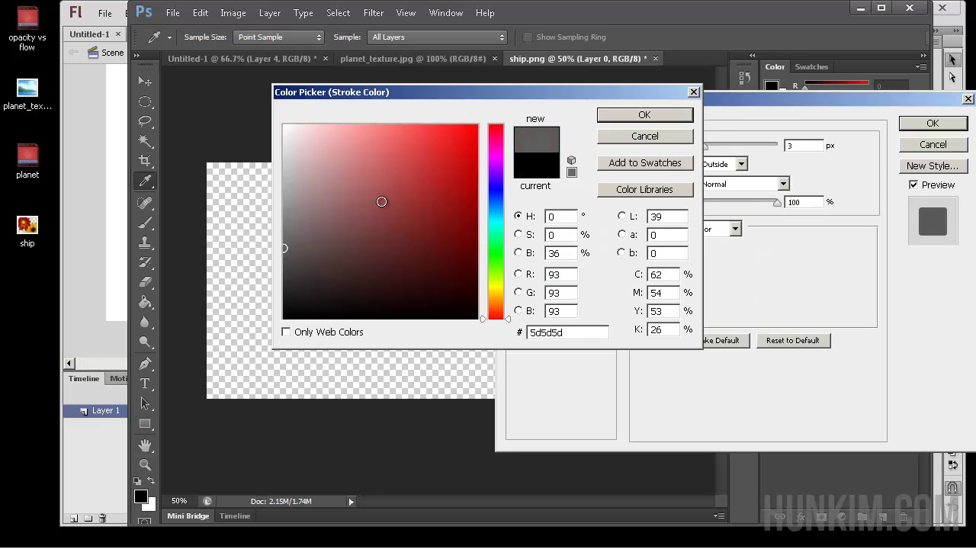
pyautogui.click(643, 115)
pyautogui.moveTo(689, 102); pyautogui.dragTo(712, 112)
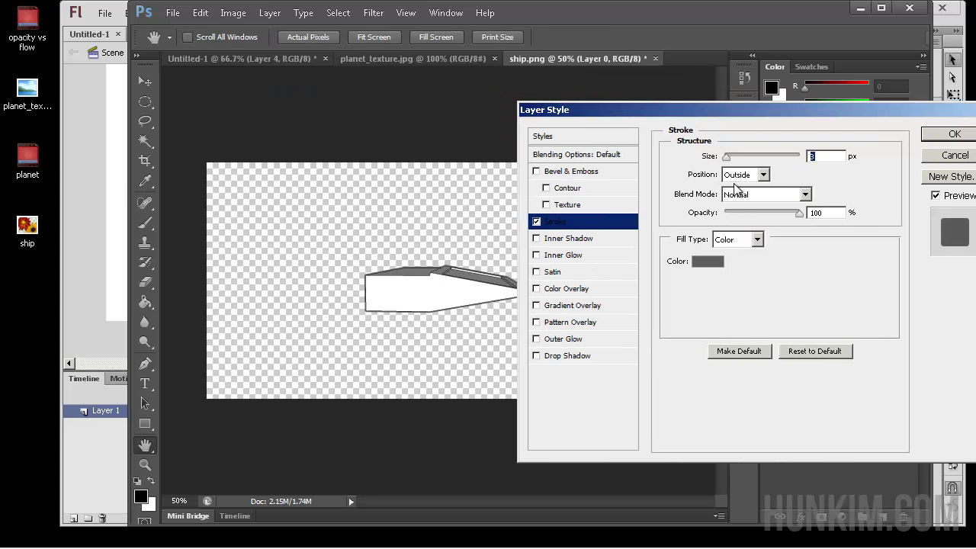
pyautogui.moveTo(730, 158)
pyautogui.mouseDown()
pyautogui.moveTo(763, 160)
pyautogui.moveTo(728, 164)
pyautogui.mouseUp()
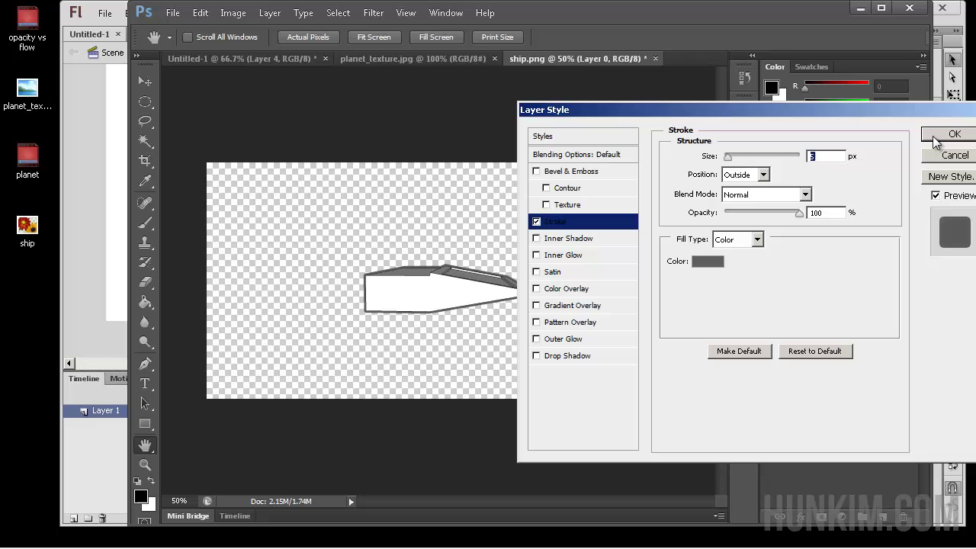